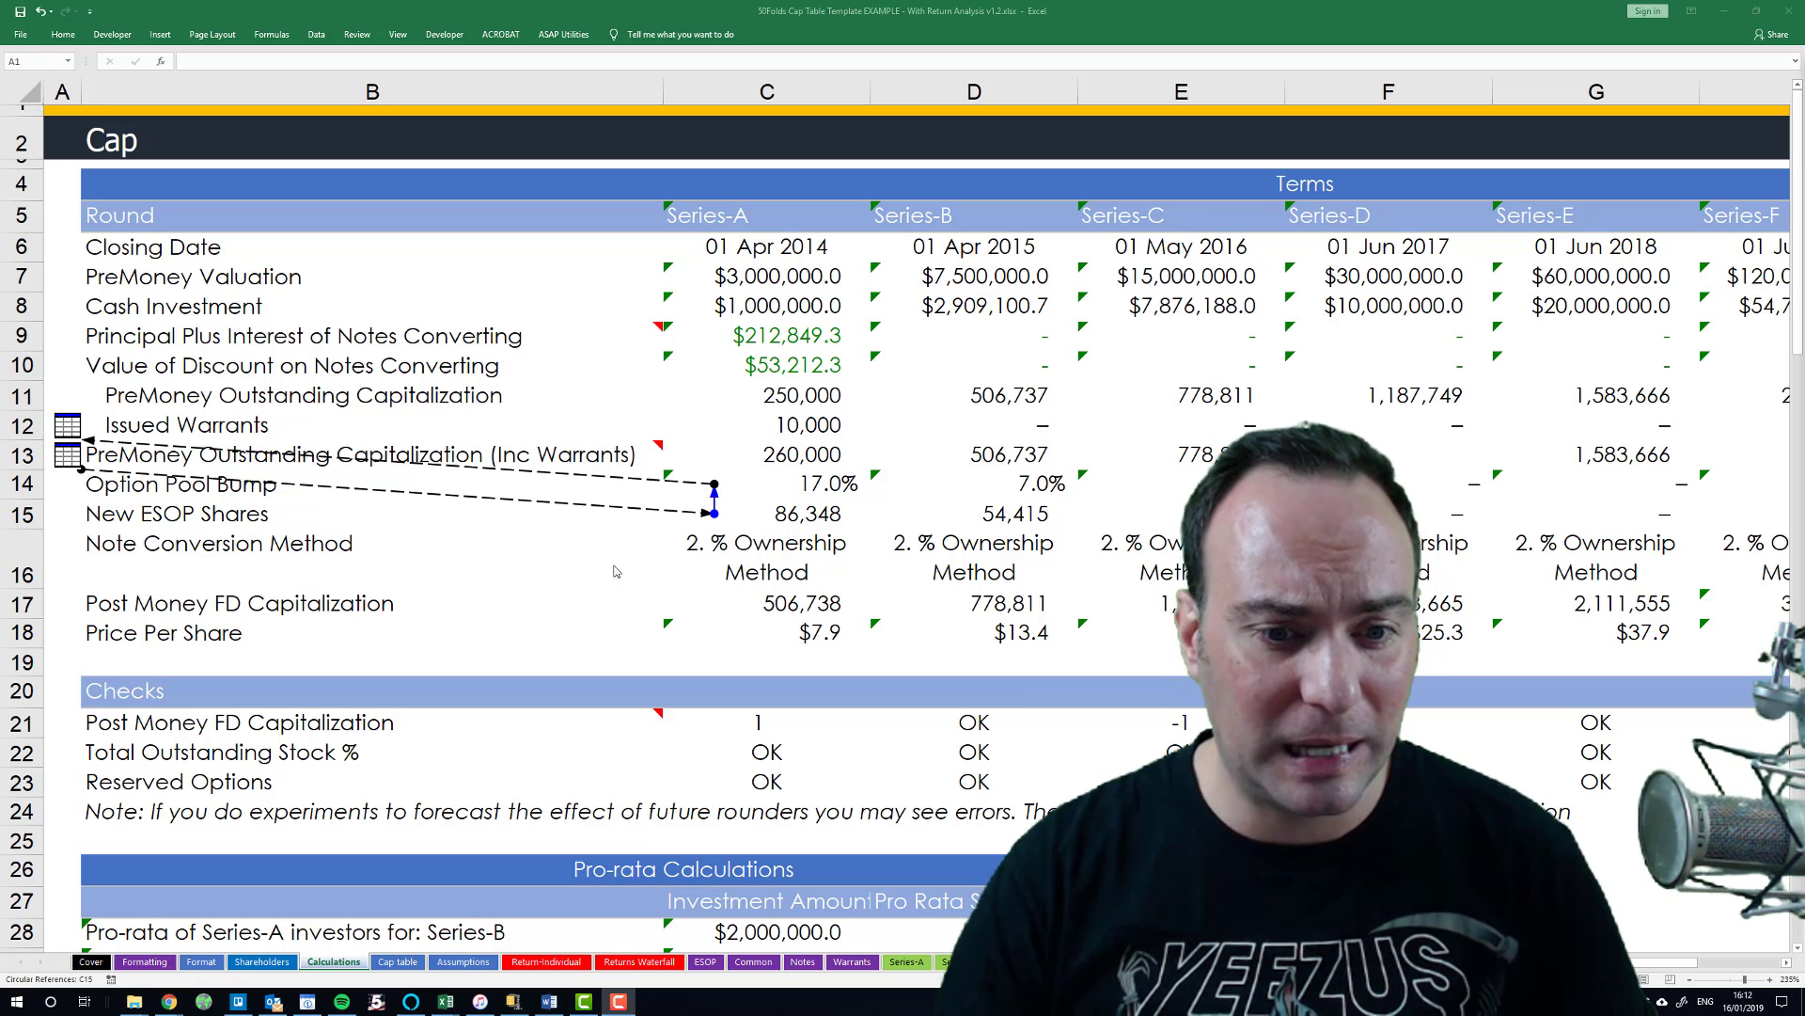
- Move from the Cap table sheet to the Assumptions sheet with its circular ESOP table
{"action": "left_click", "coordinate": [389, 966]}
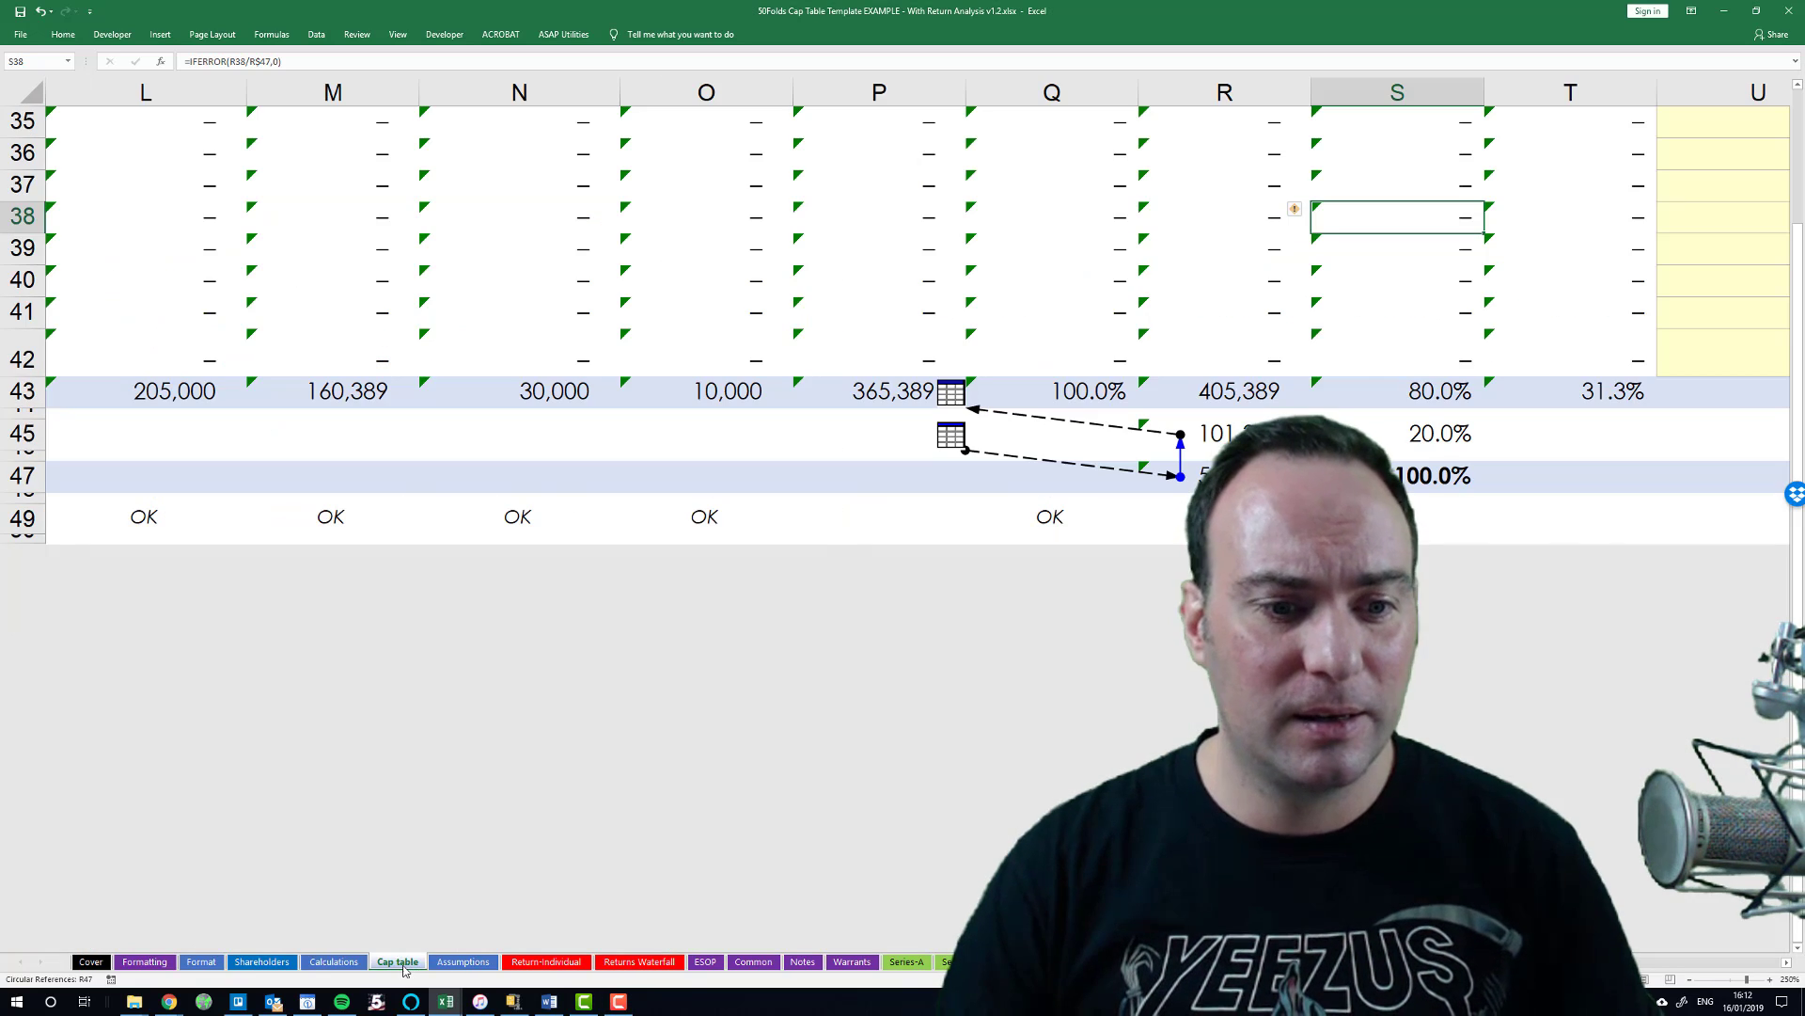
{"action": "left_click", "coordinate": [461, 961]}
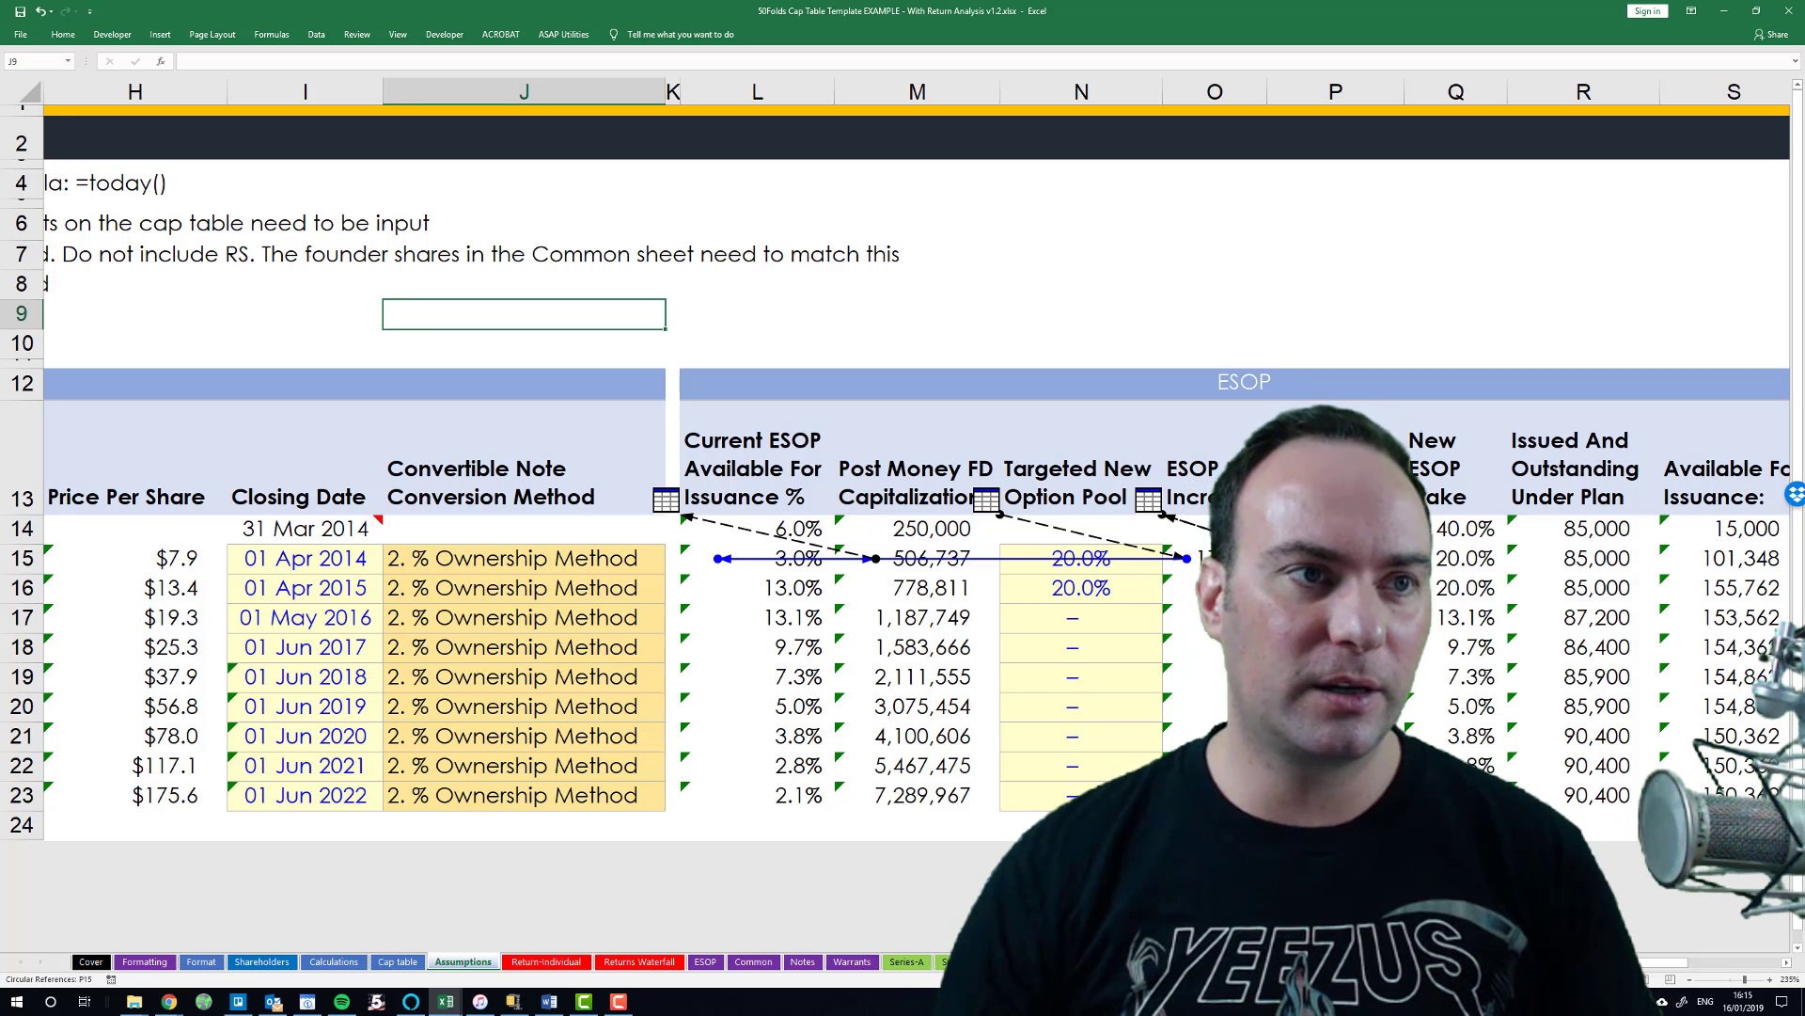
- Open Excel Options at the Formulas page from the File menu, then close it unchanged
{"action": "left_click", "coordinate": [21, 35]}
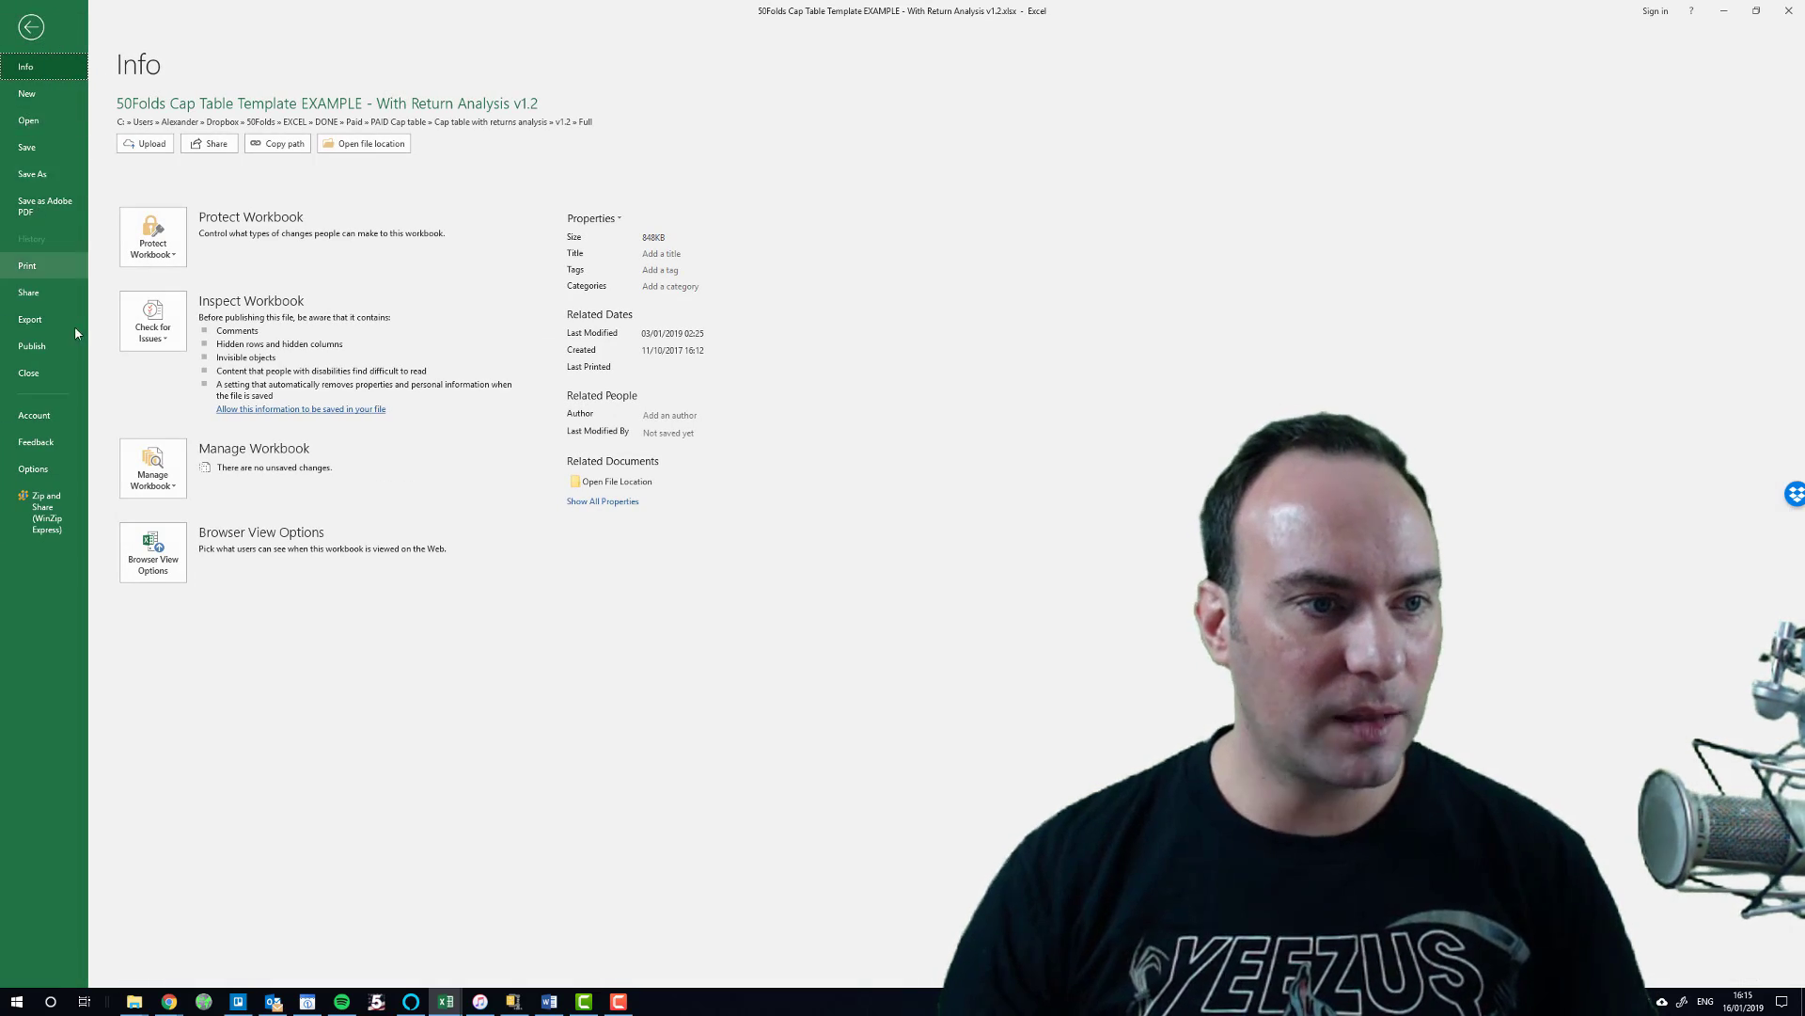
{"action": "left_click", "coordinate": [51, 467]}
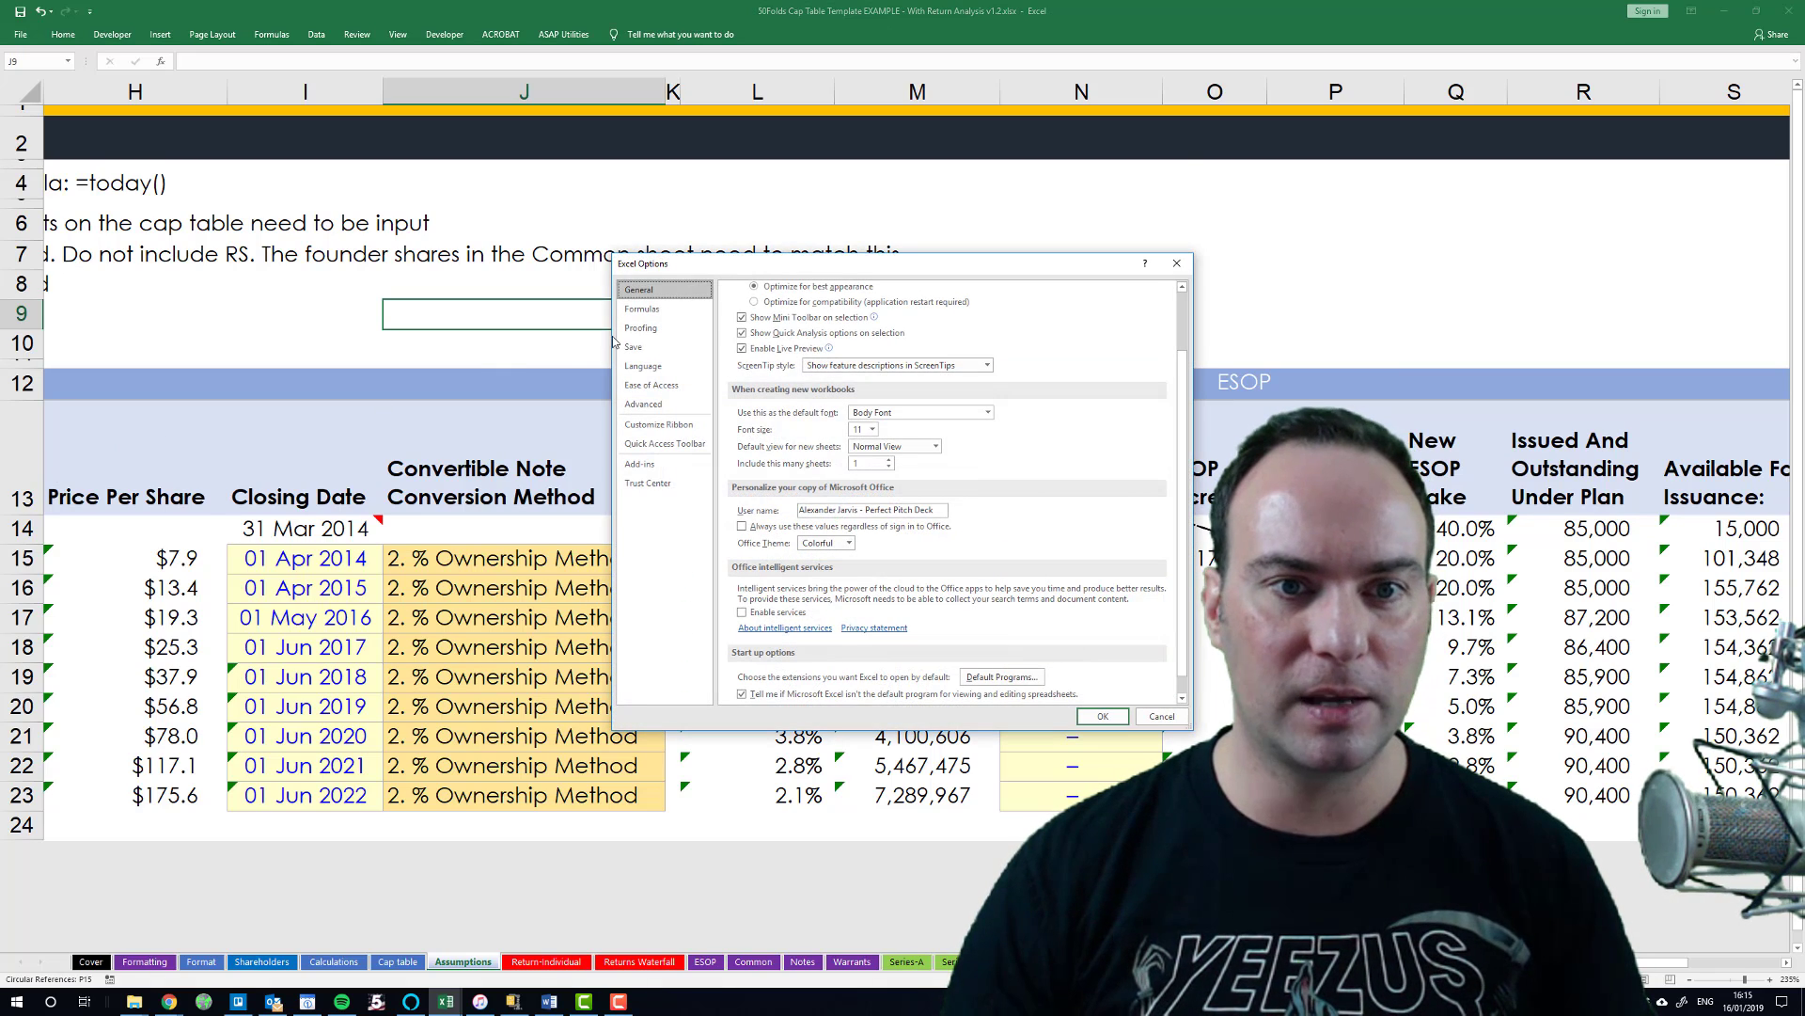
{"action": "left_click", "coordinate": [684, 306]}
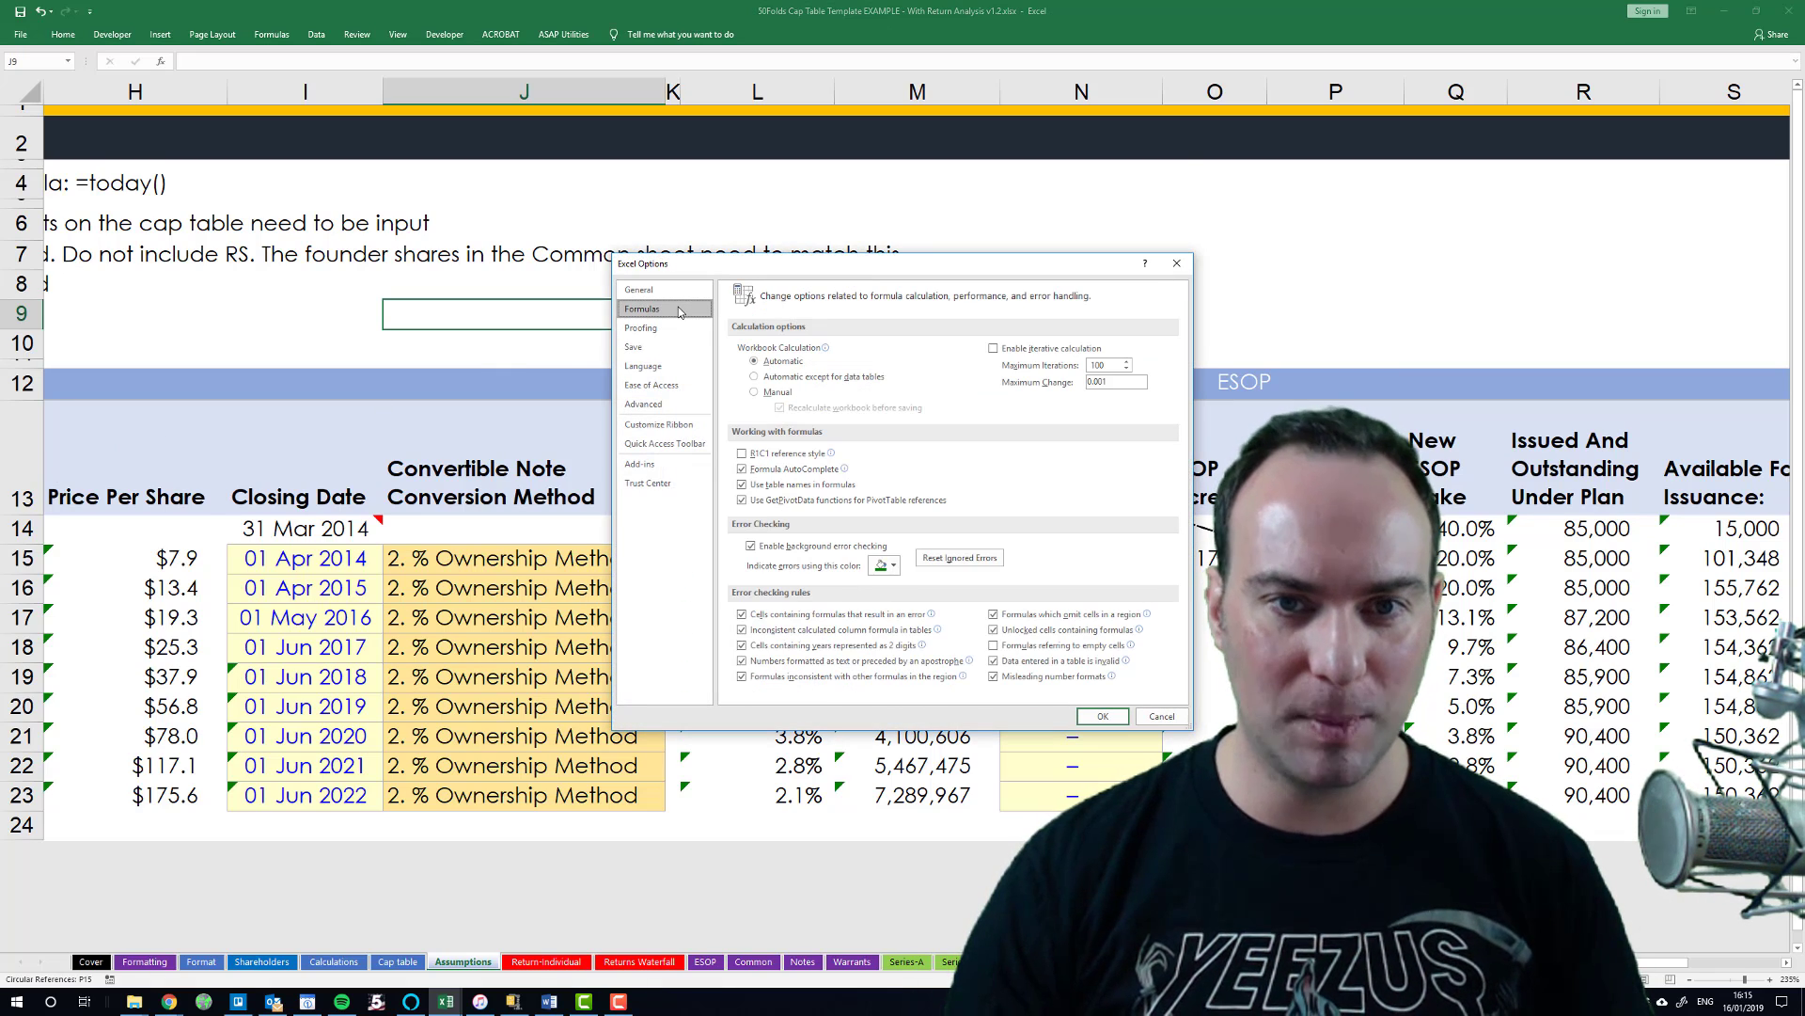
{"action": "left_click", "coordinate": [1177, 263]}
- Reopen Excel Options with Alt+T+O and show the Formulas page again
{"action": "left_click", "coordinate": [998, 307]}
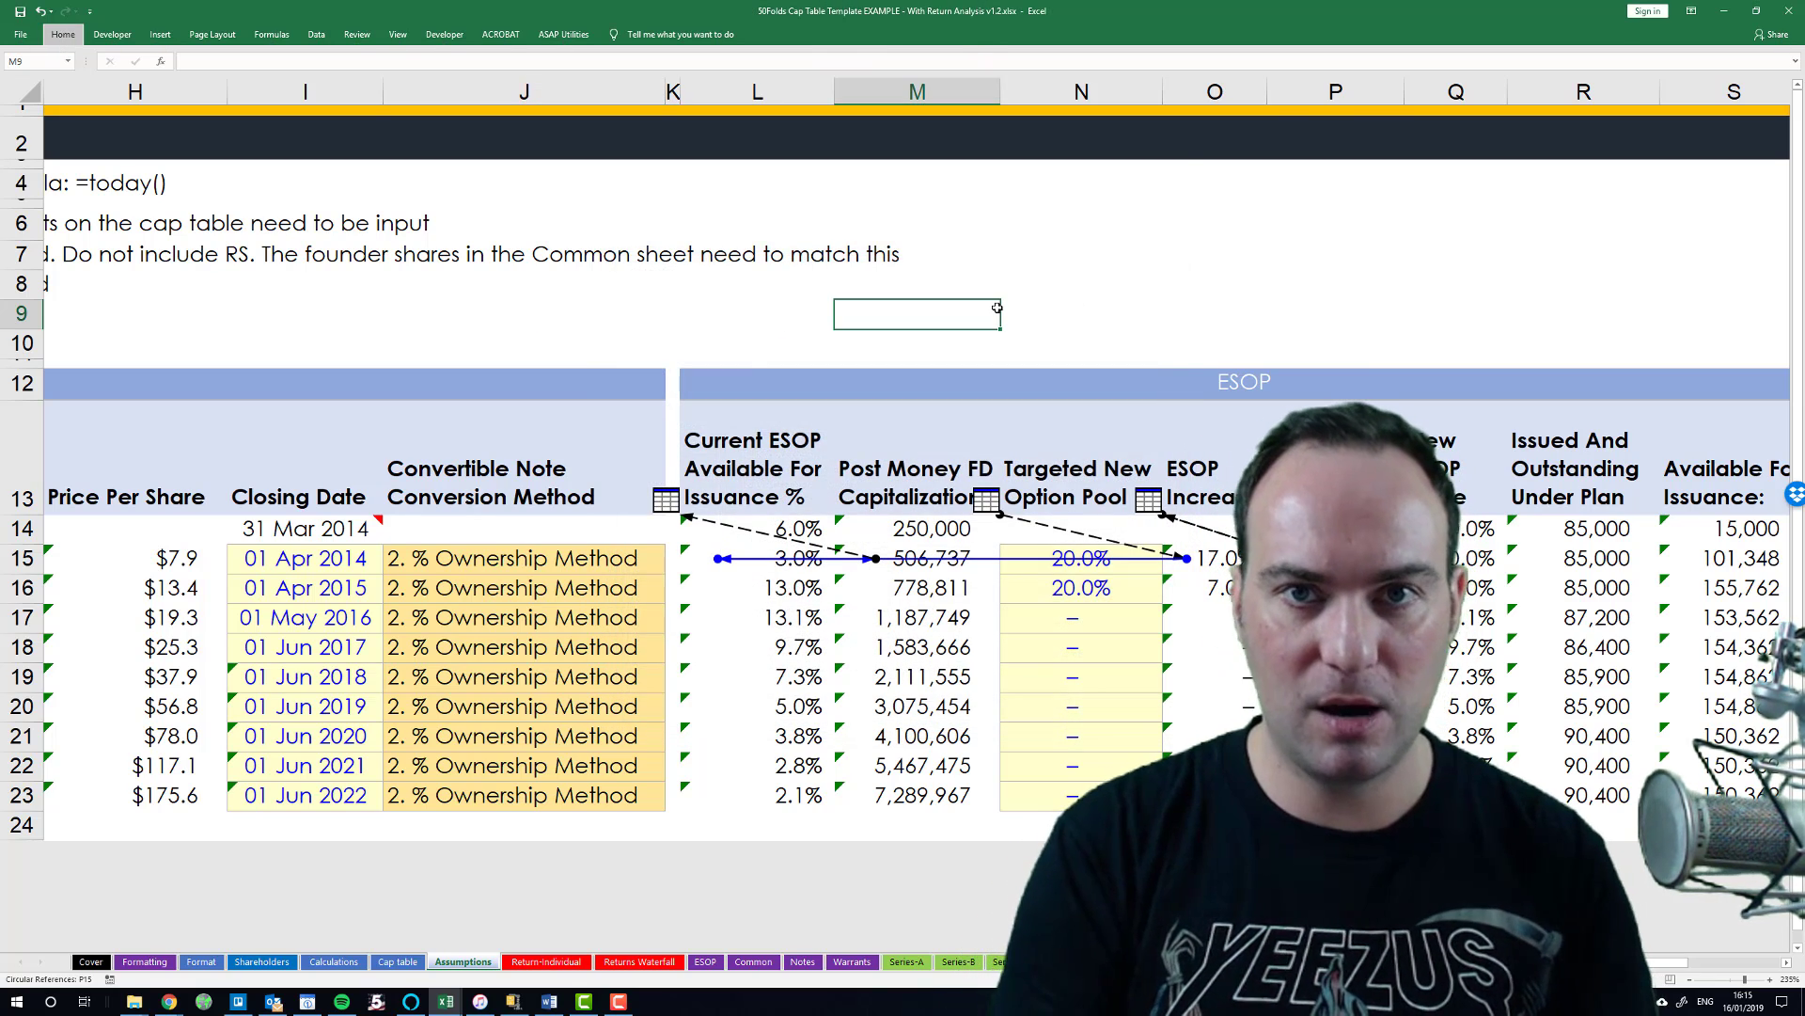
{"action": "key", "text": "alt+t"}
{"action": "key", "text": "o"}
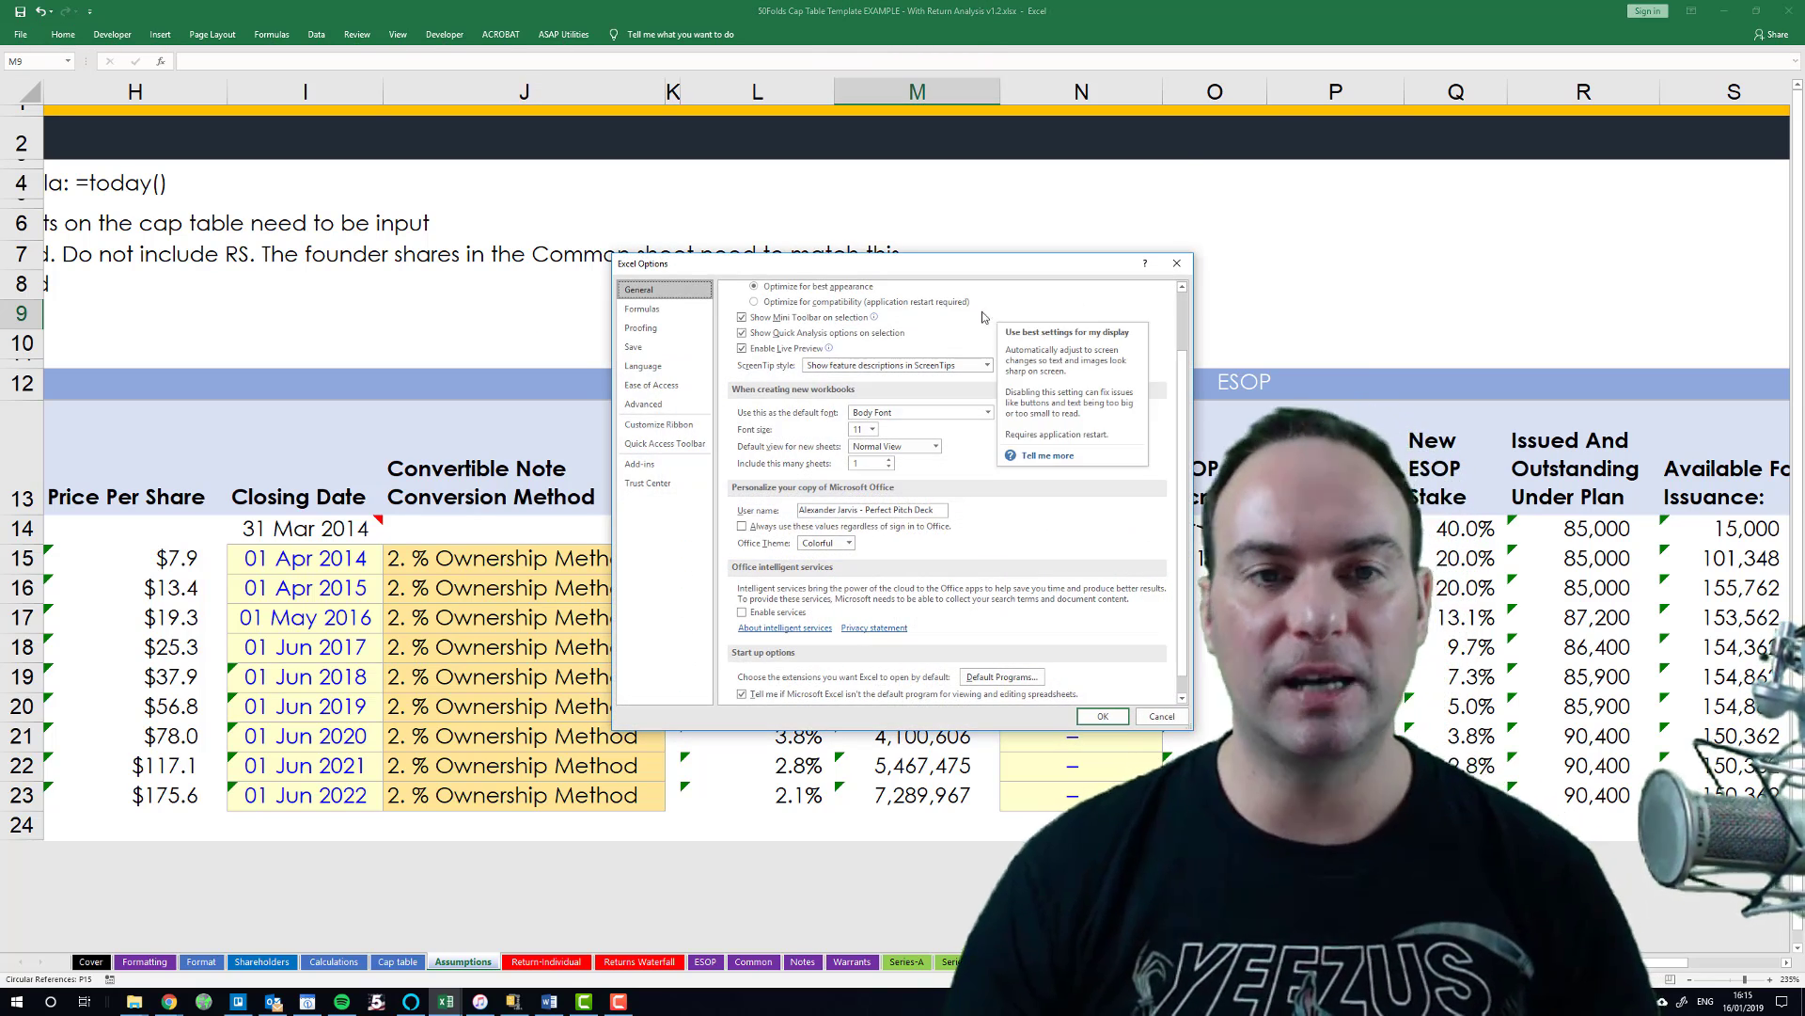
{"action": "left_click", "coordinate": [668, 315]}
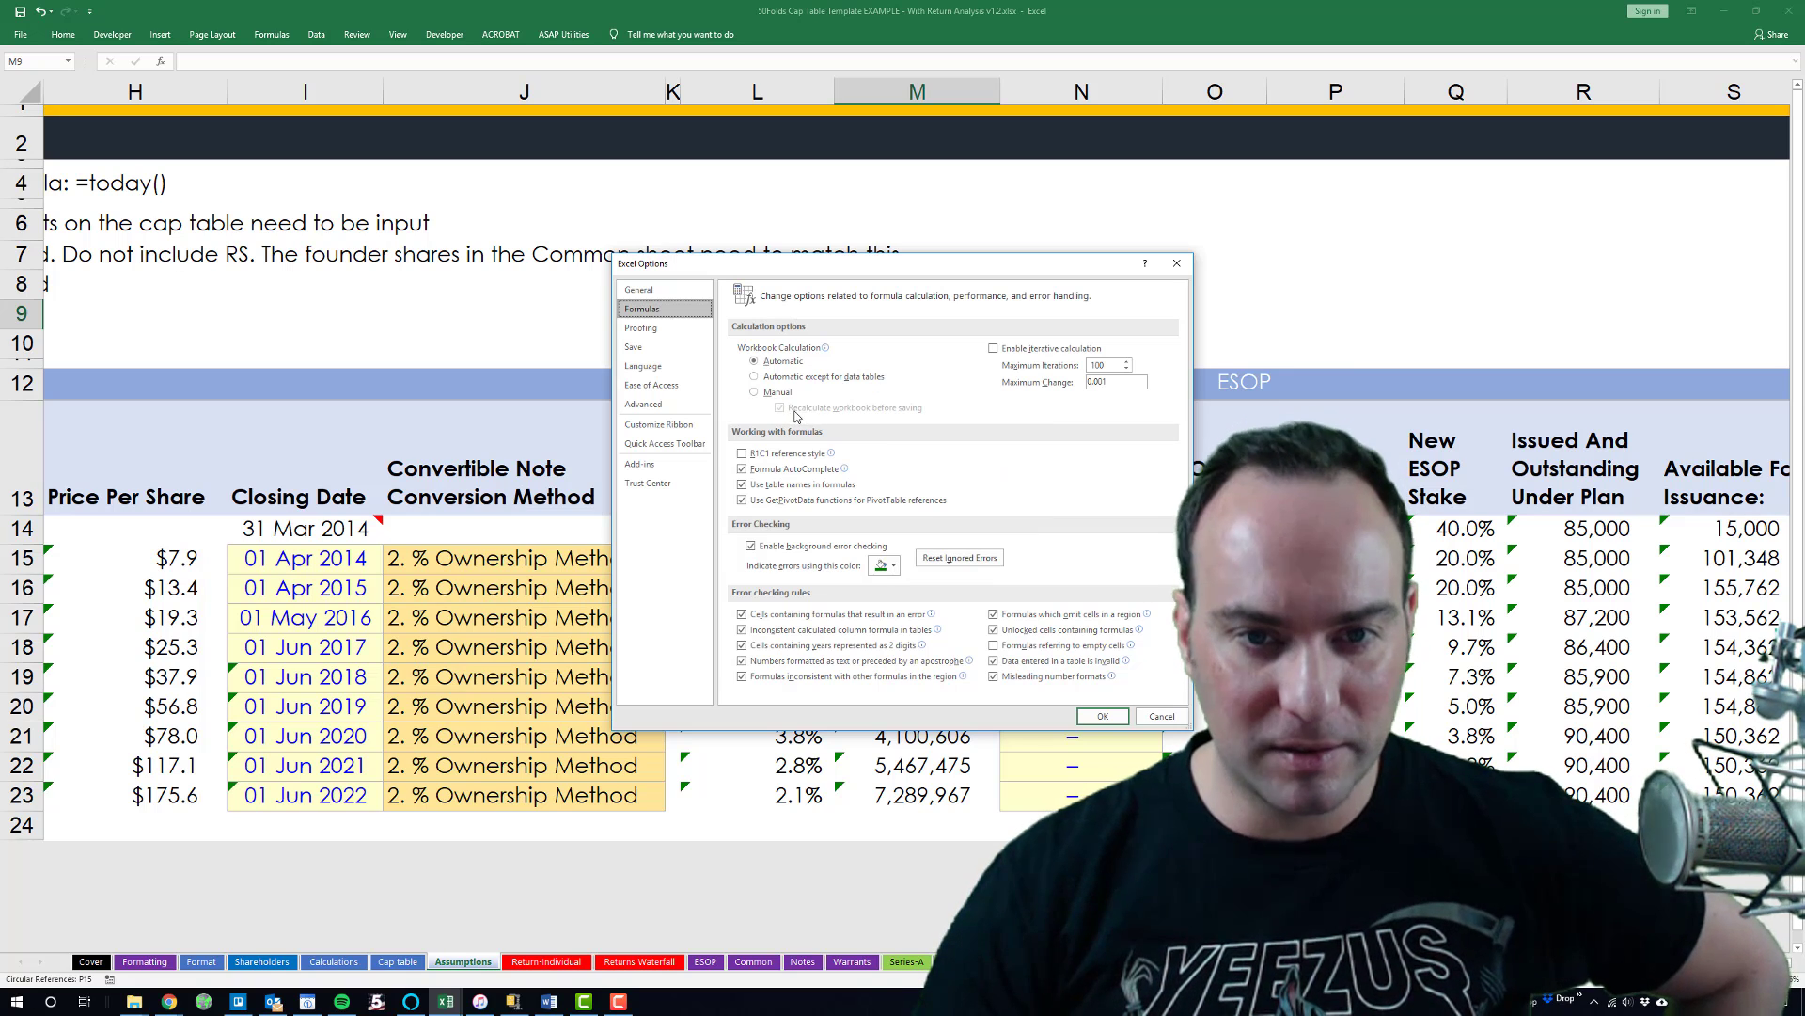
- Try Manual, Automatic, then Automatic except for data tables for workbook calculation
{"action": "left_click", "coordinate": [761, 393]}
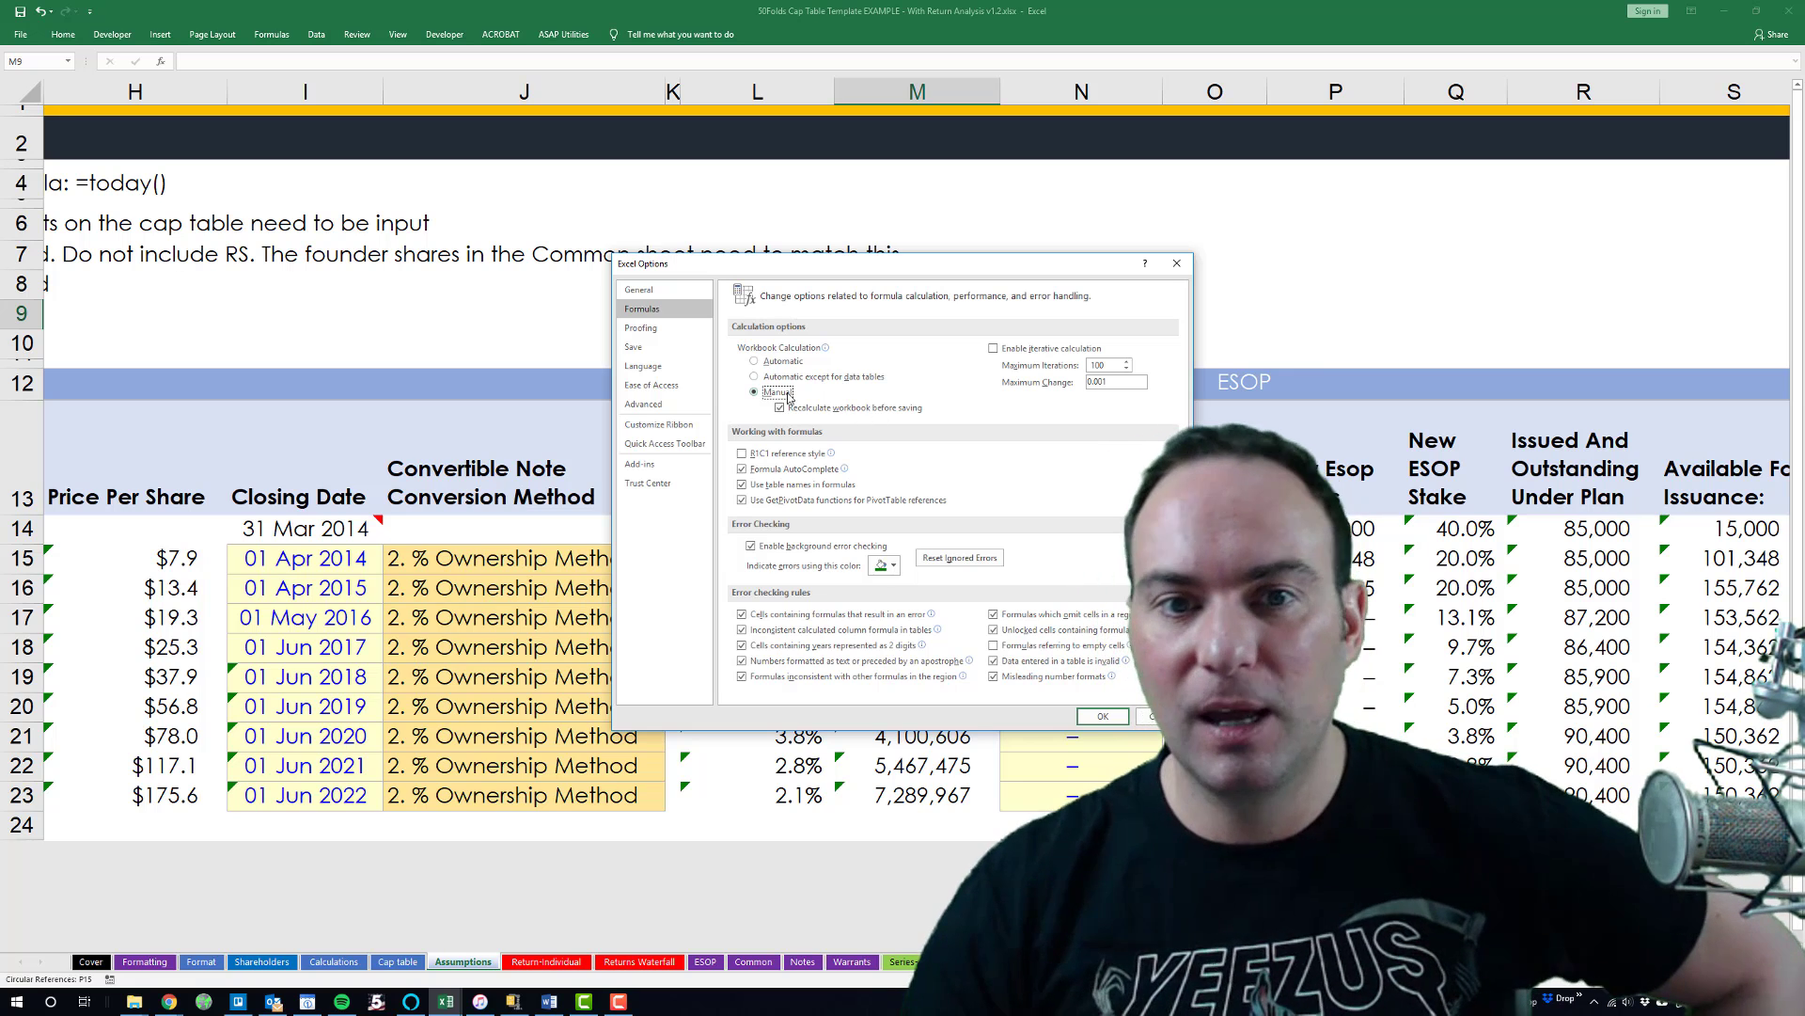
{"action": "left_click", "coordinate": [756, 364]}
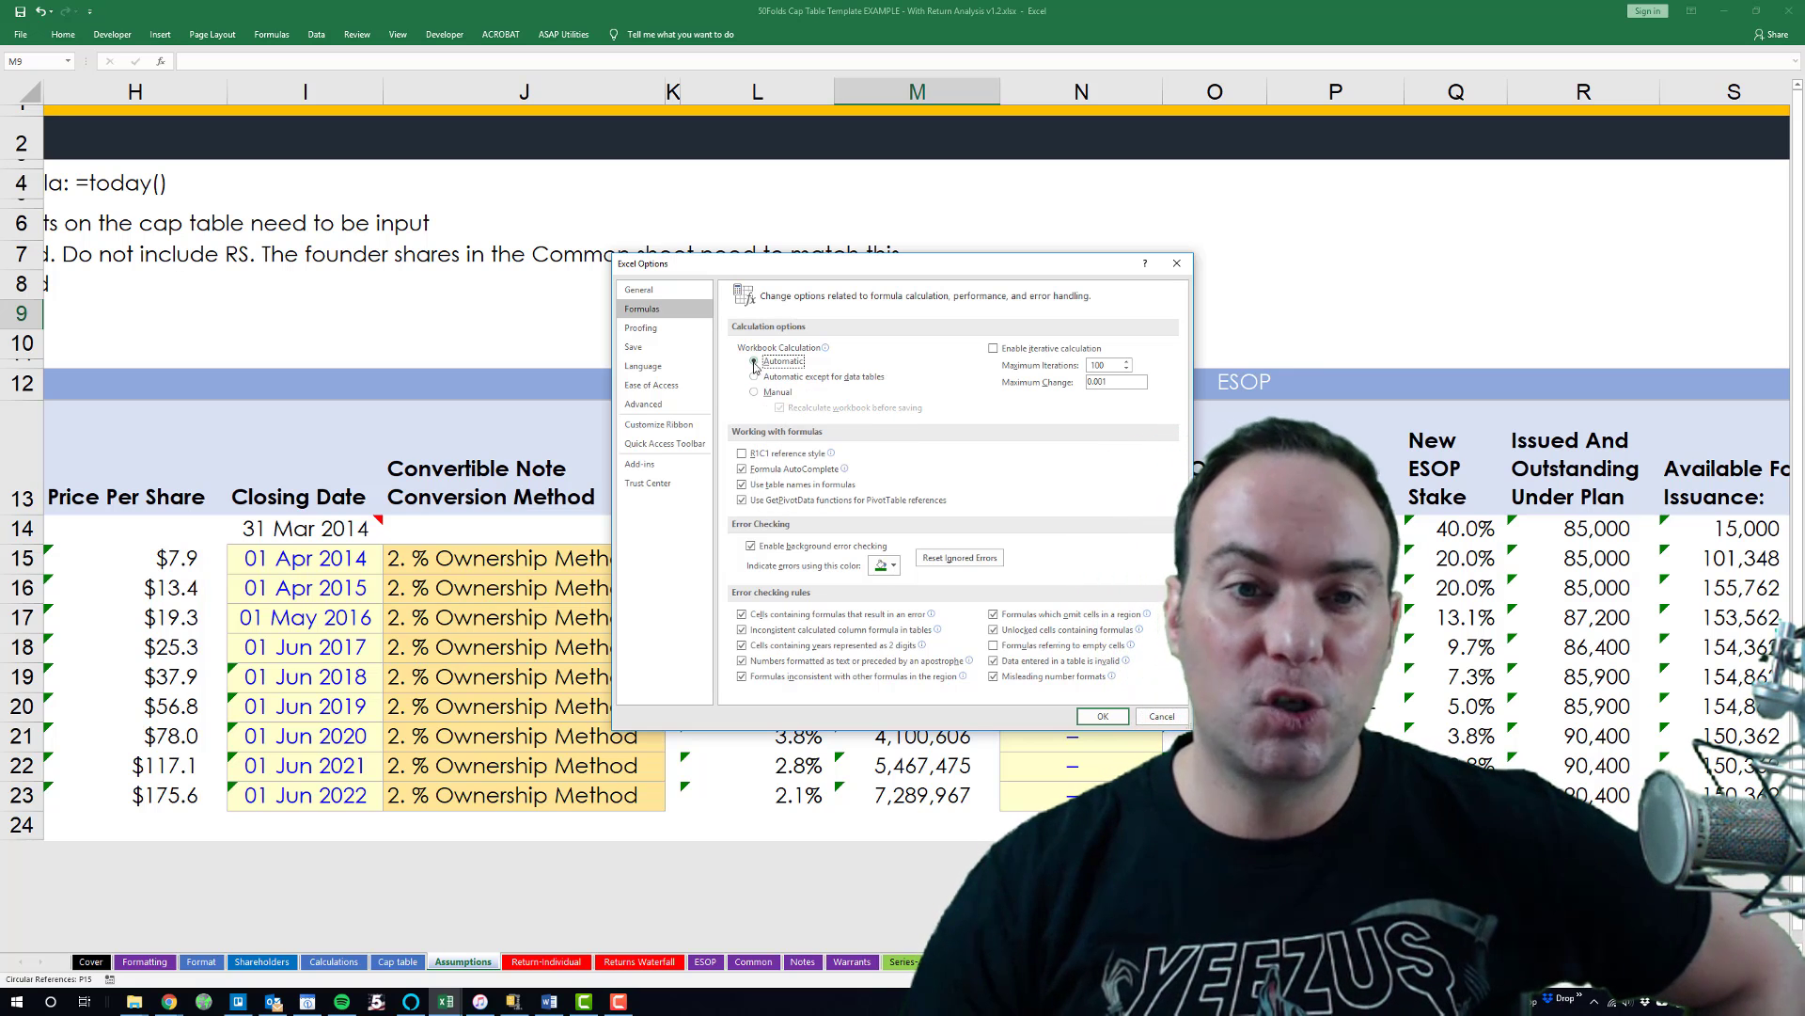
{"action": "left_click", "coordinate": [830, 384]}
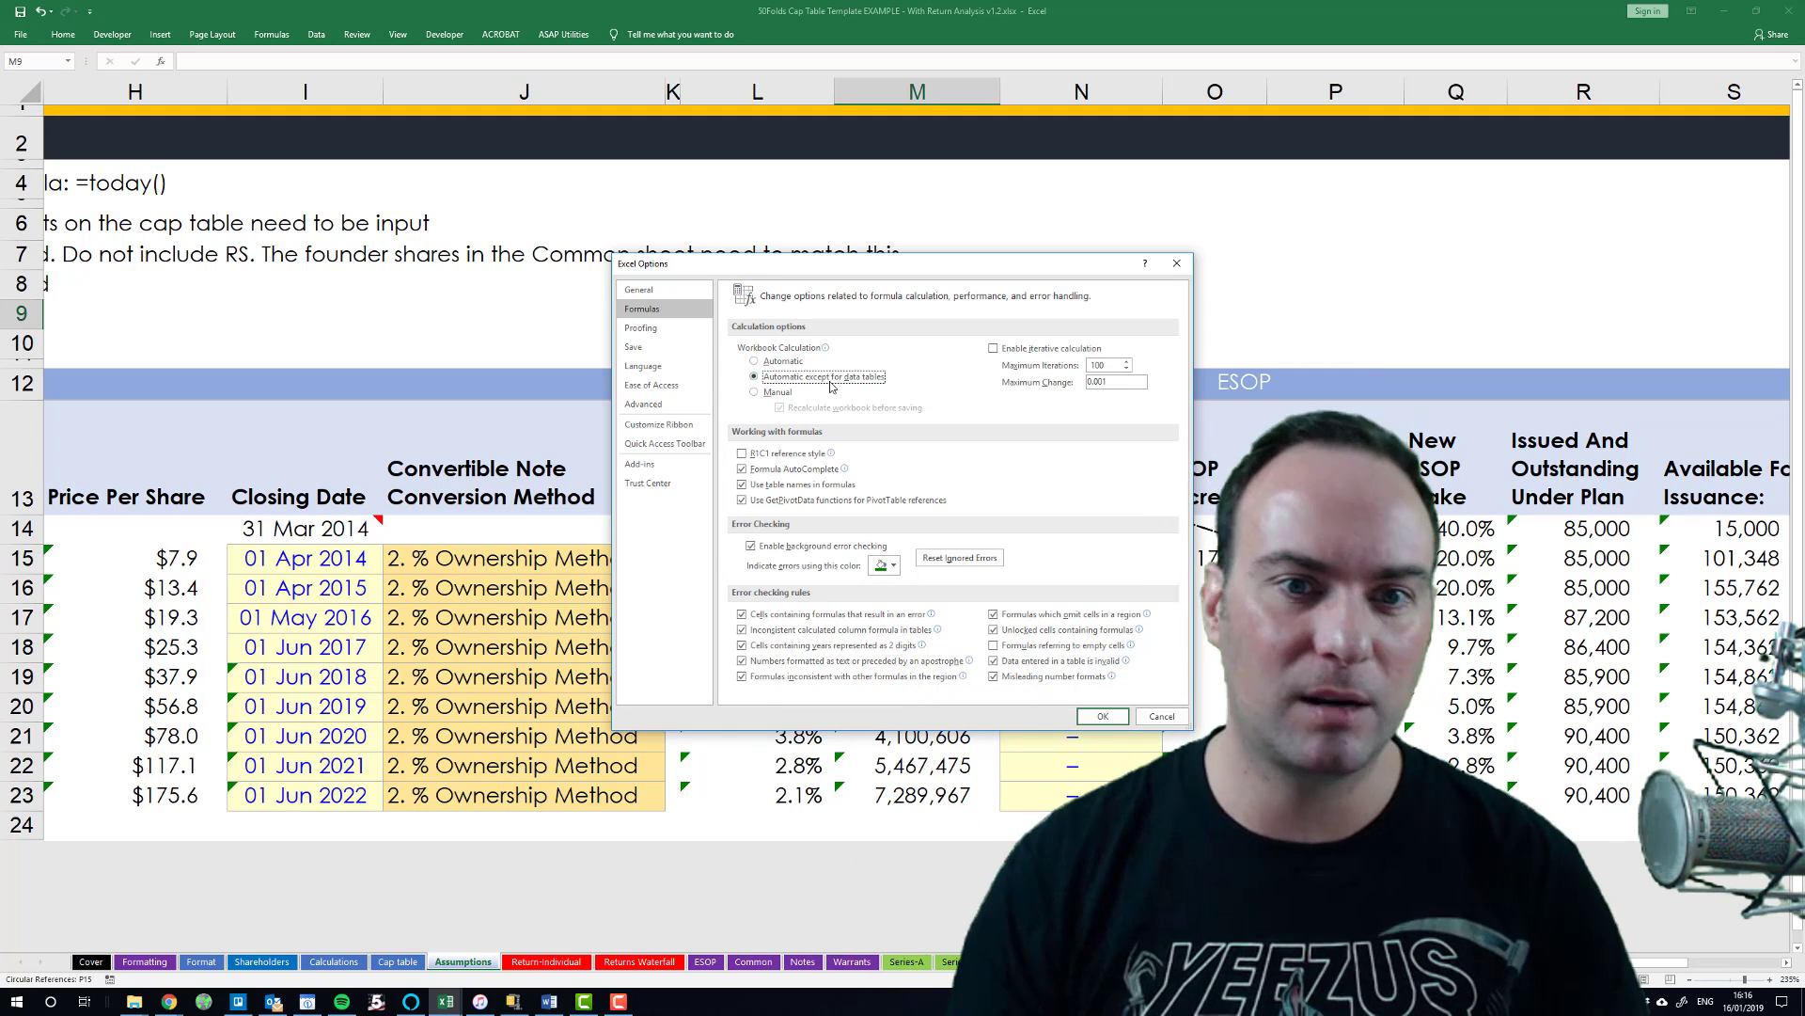
- Switch workbook calculation to Manual, then back to Automatic
{"action": "left_click", "coordinate": [777, 392]}
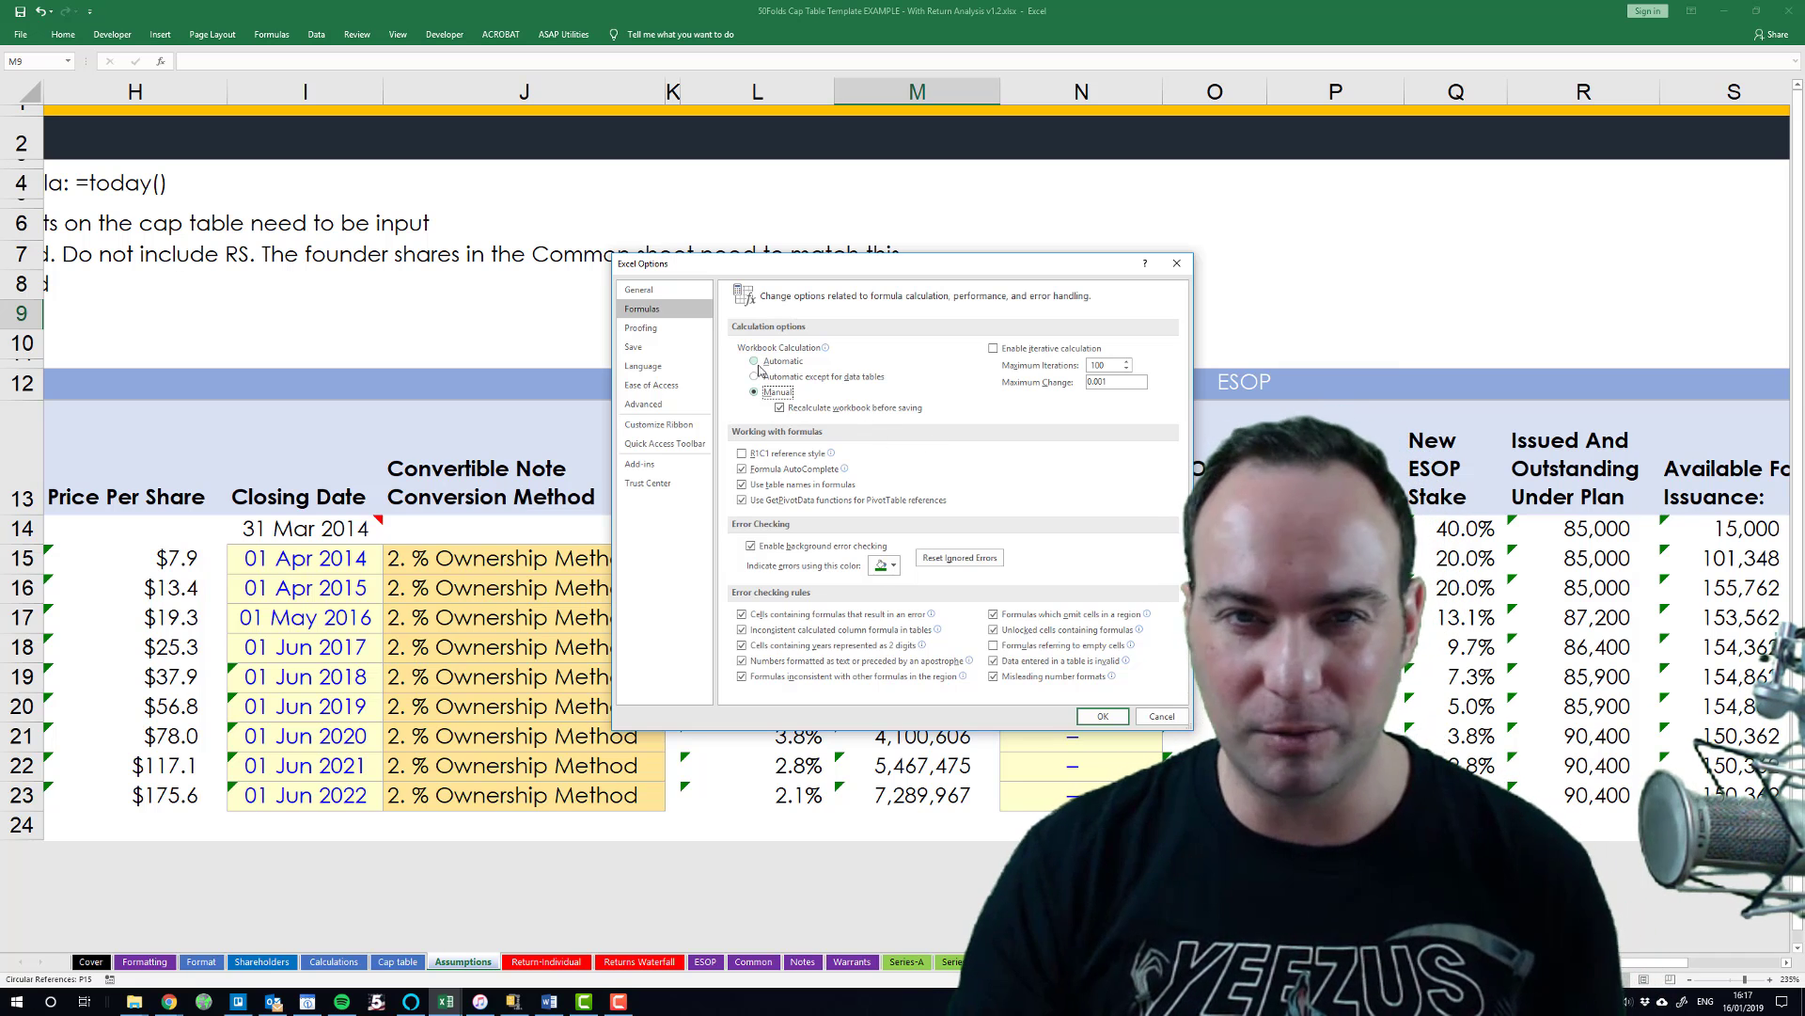
{"action": "left_click", "coordinate": [754, 362]}
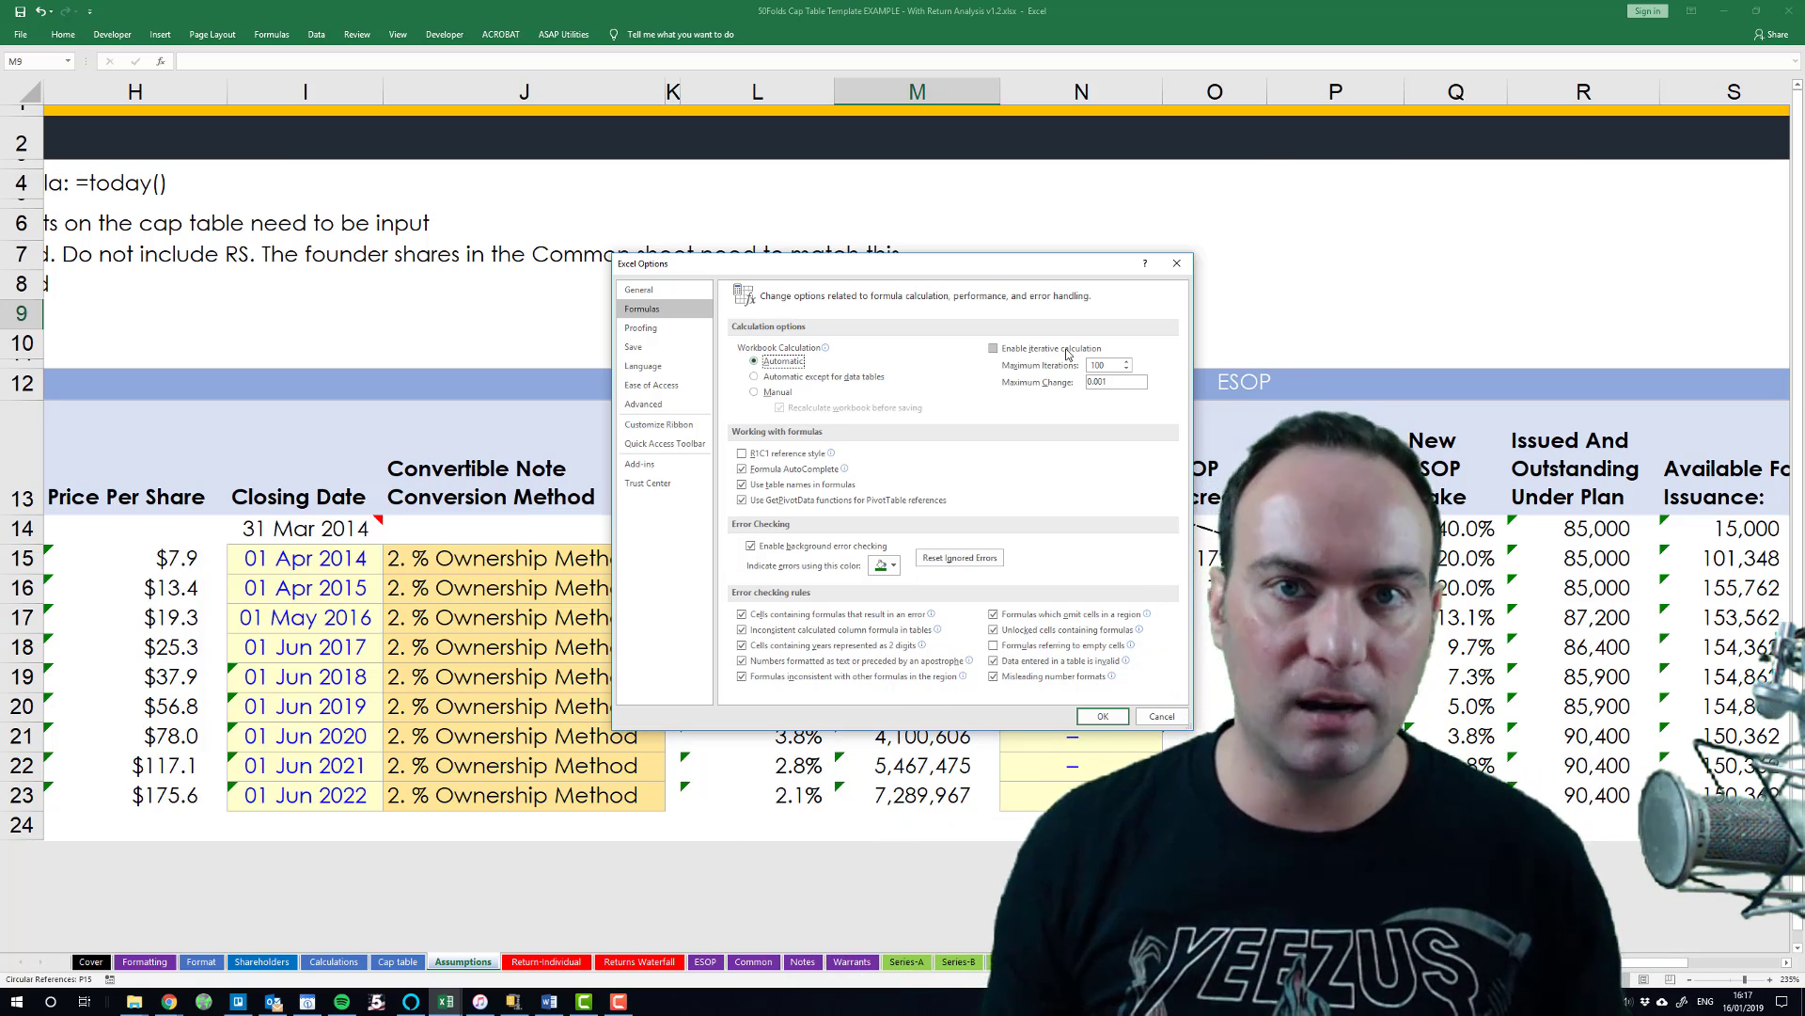
- Enable iterative calculation at 100 iterations and 0.001 maximum change, and confirm the options
{"action": "left_click", "coordinate": [1068, 355]}
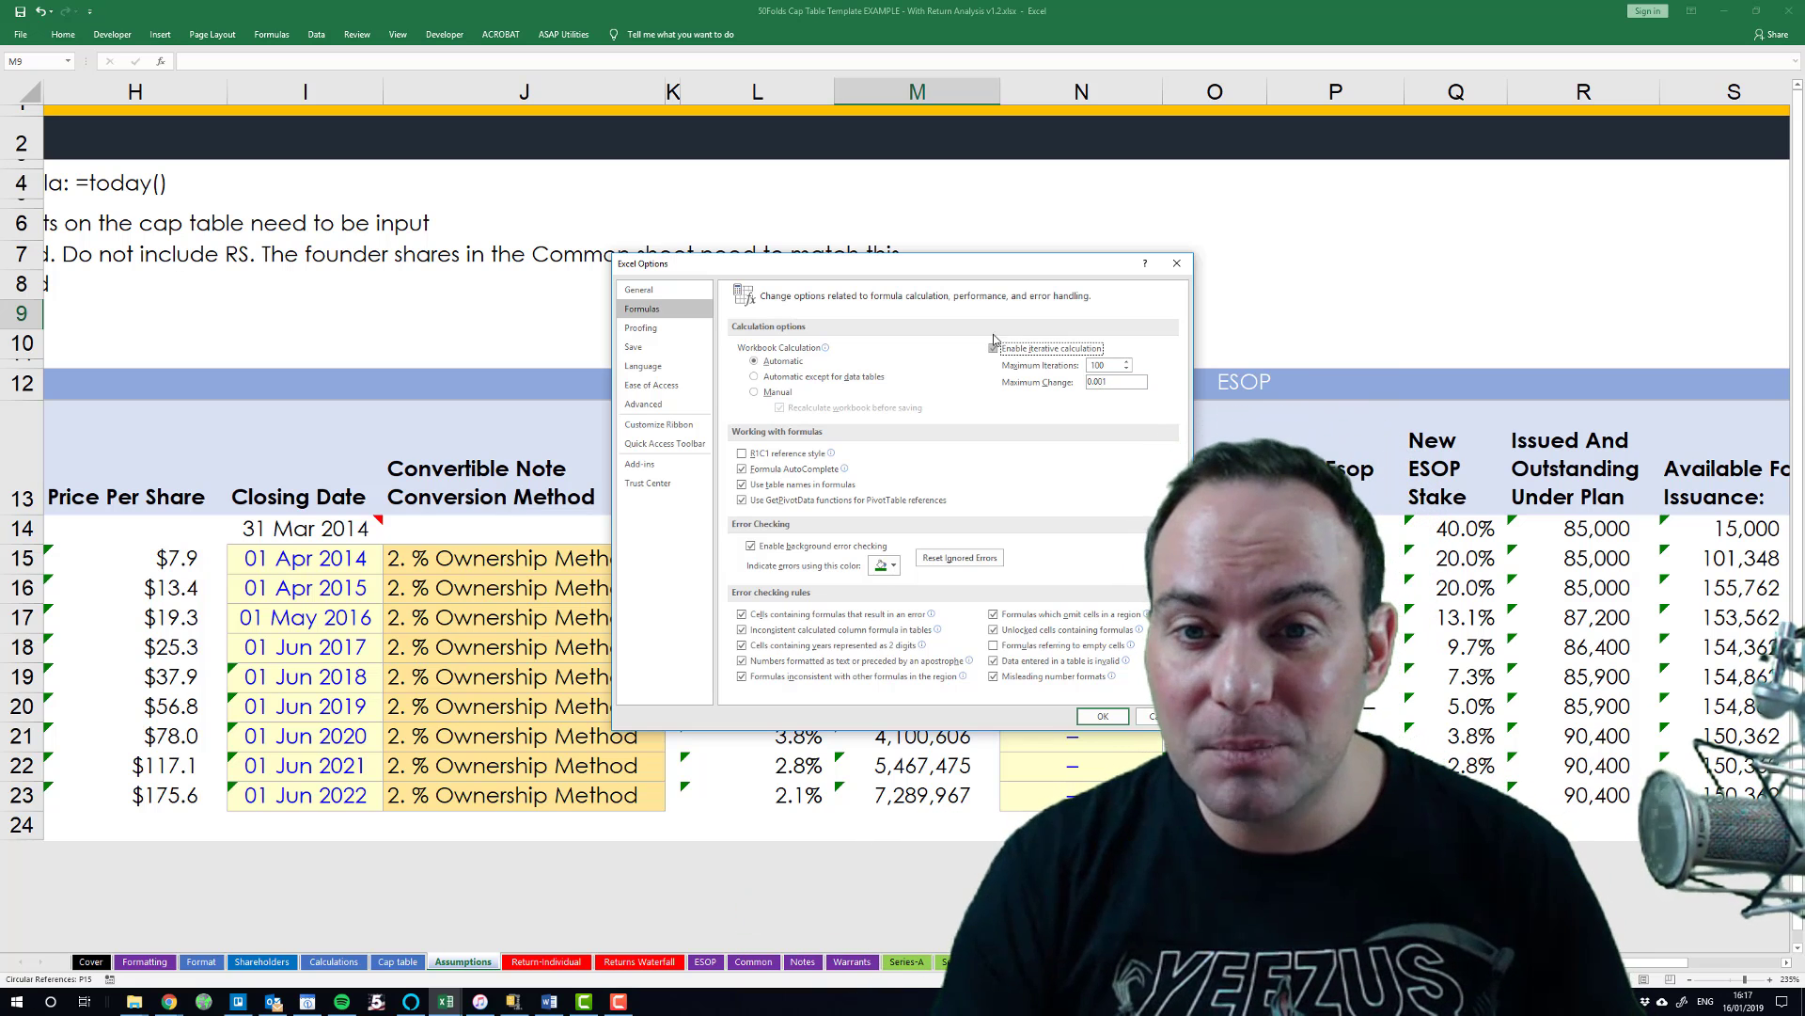
{"action": "left_click", "coordinate": [1103, 716]}
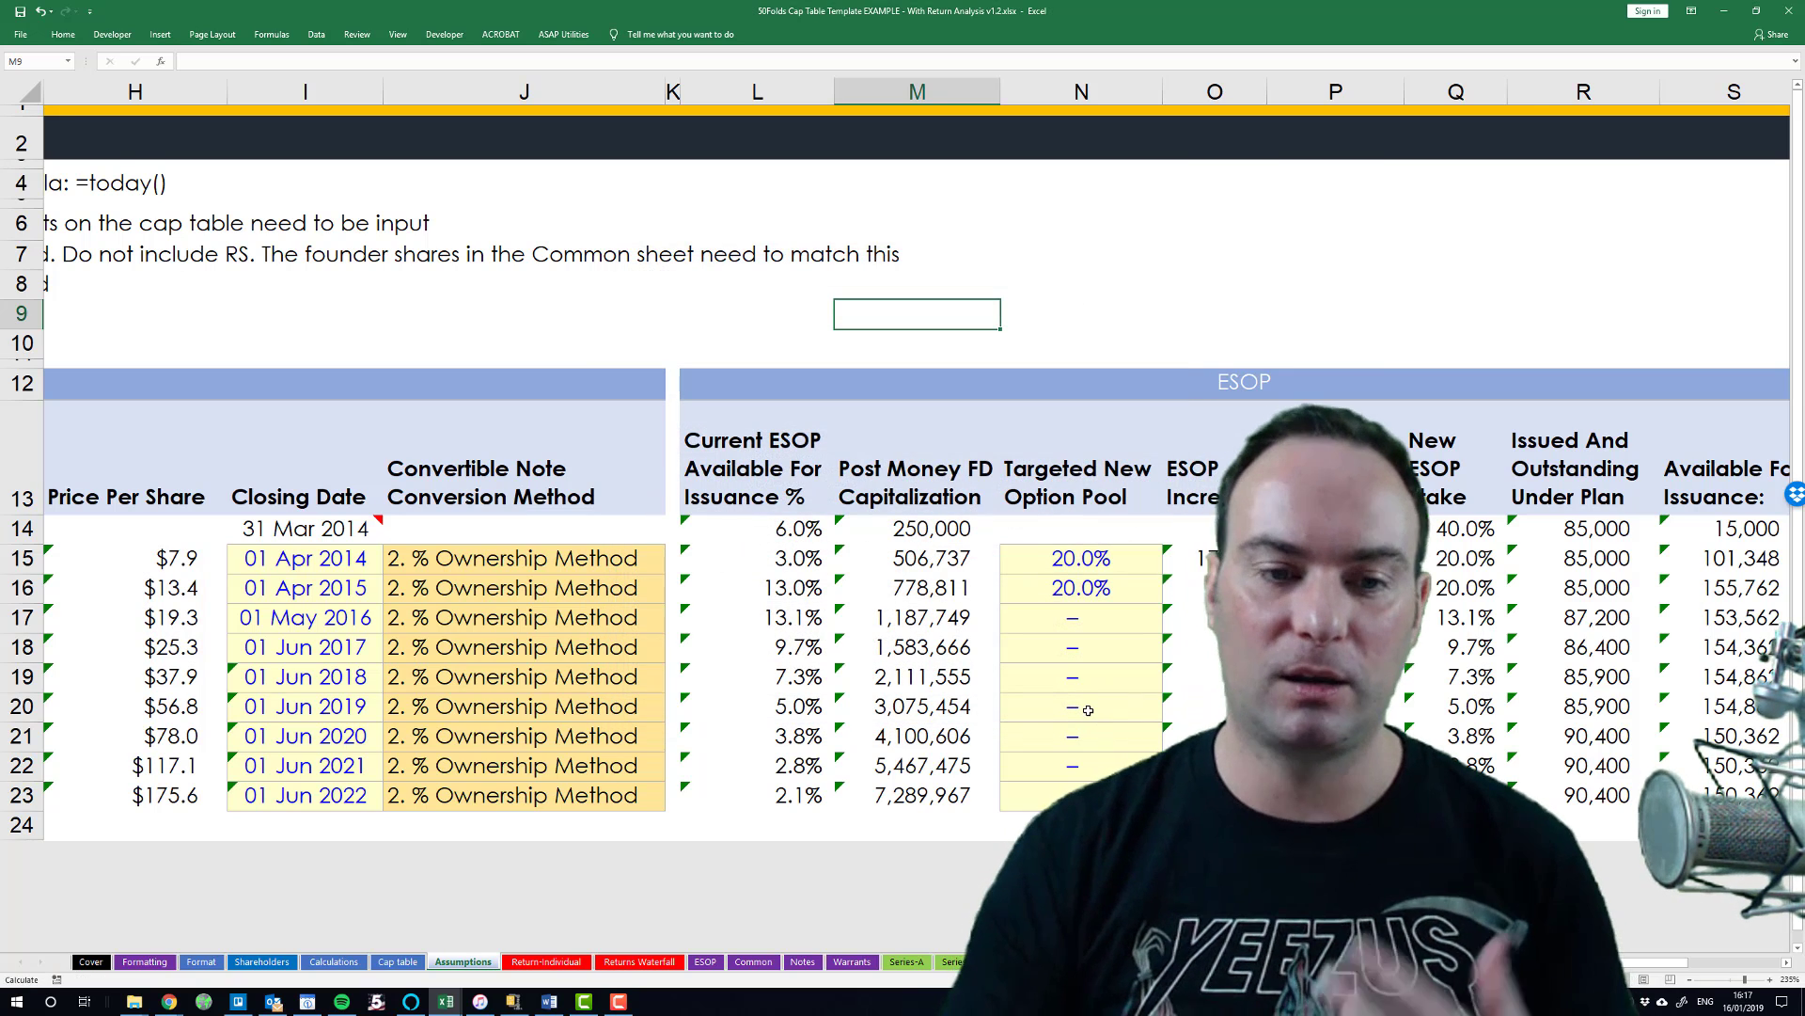
- Go via Cap table to the Calculations sheet showing 17.0% and 7.0% option pool bumps
{"action": "left_click", "coordinate": [396, 965]}
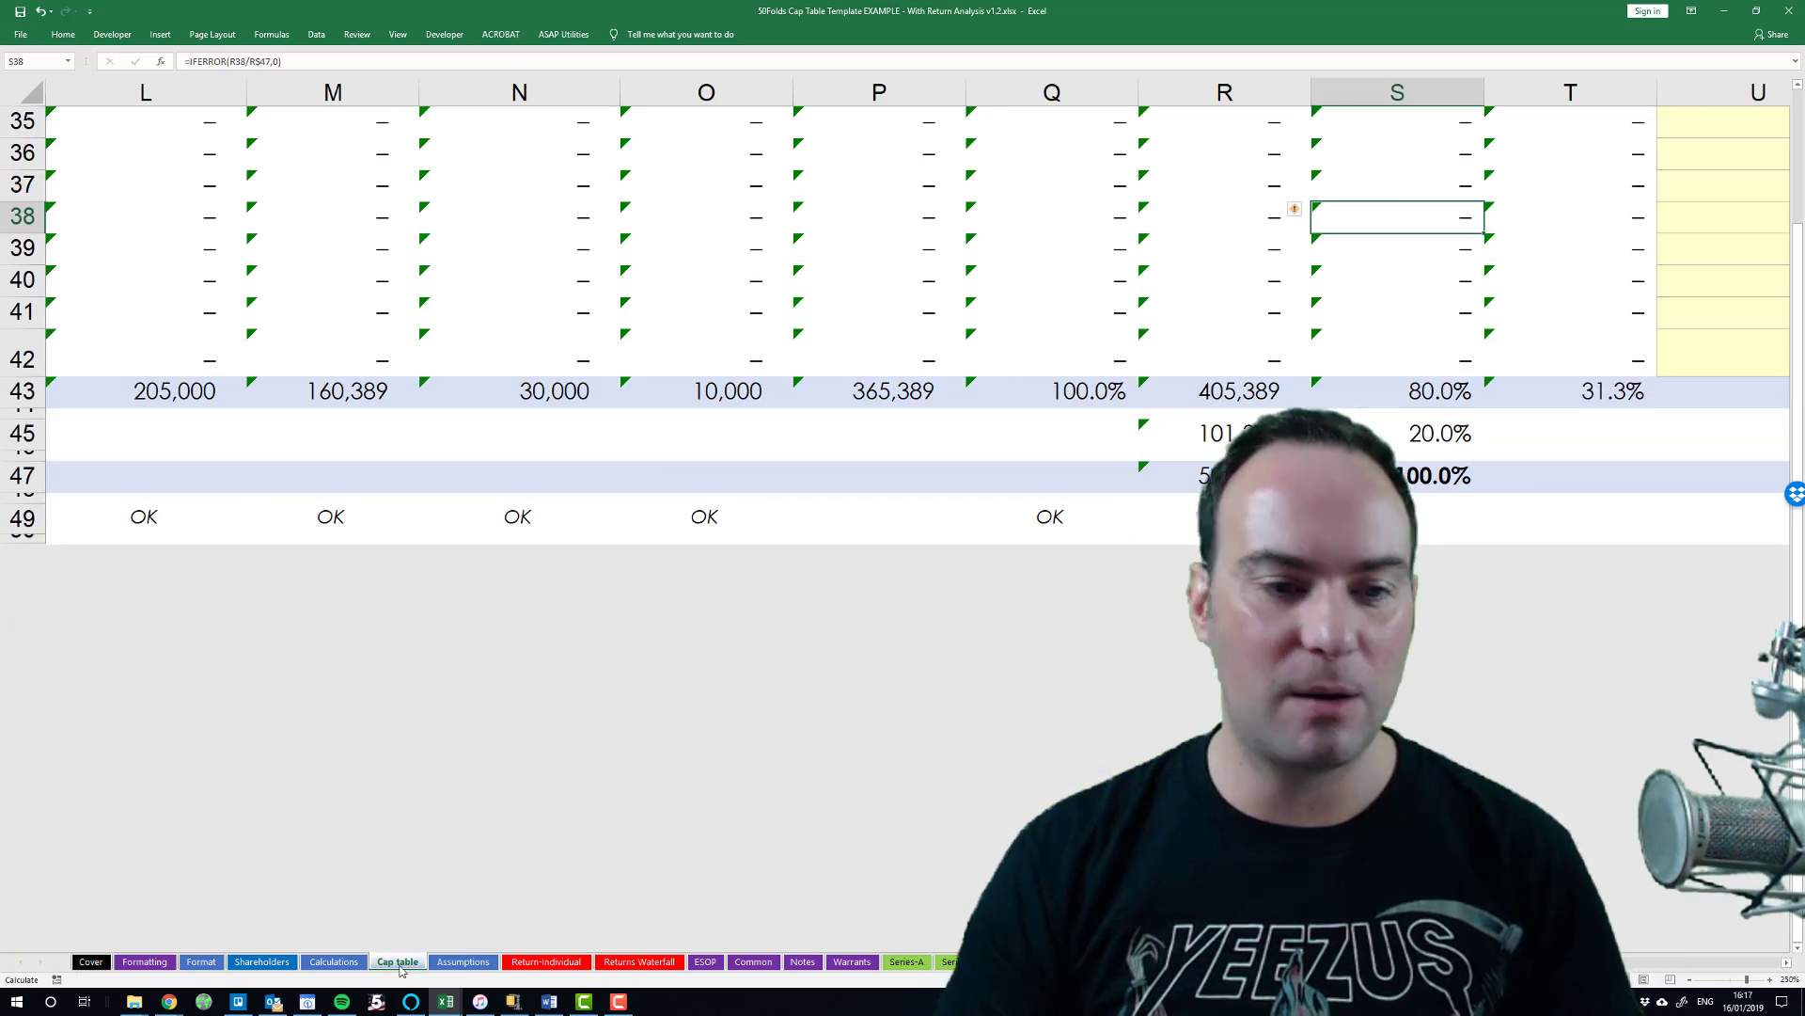
{"action": "left_click", "coordinate": [353, 963]}
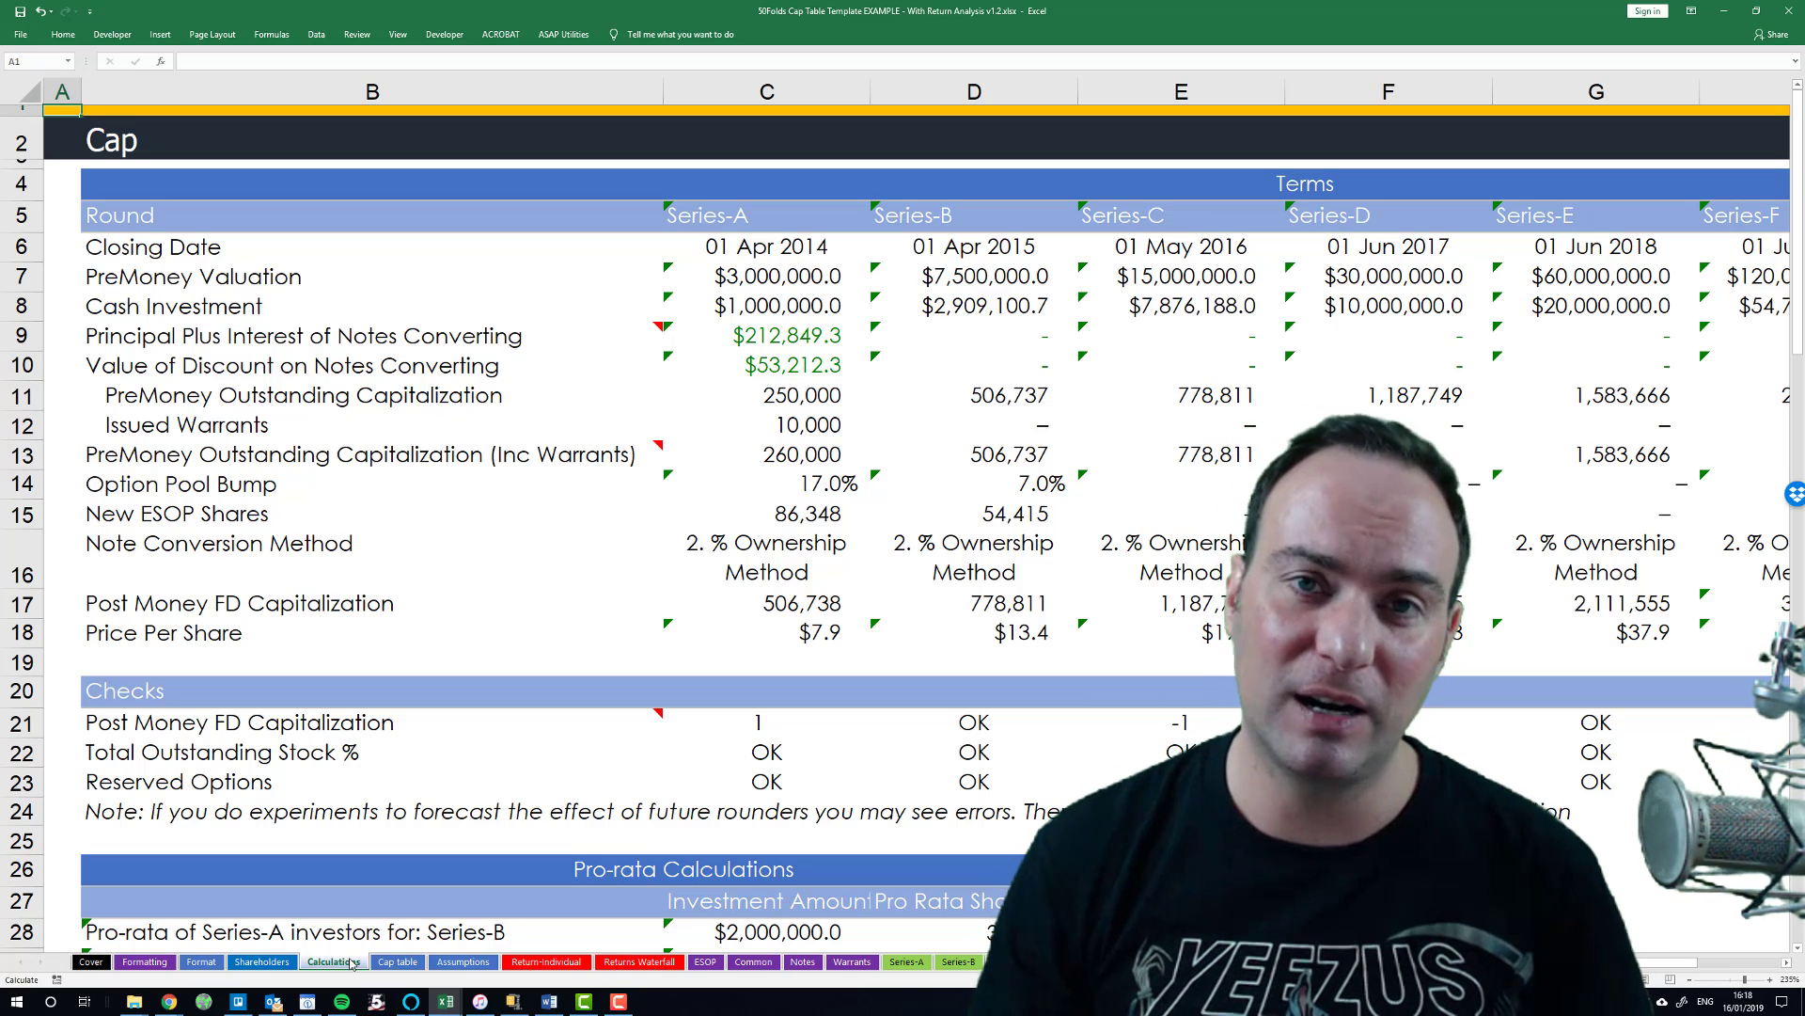
- Alt+Tab to the Visual Basic editor showing Merger model ADJ v25.xlsm's Circbreaker macro
{"action": "key", "text": "alt+Tab"}
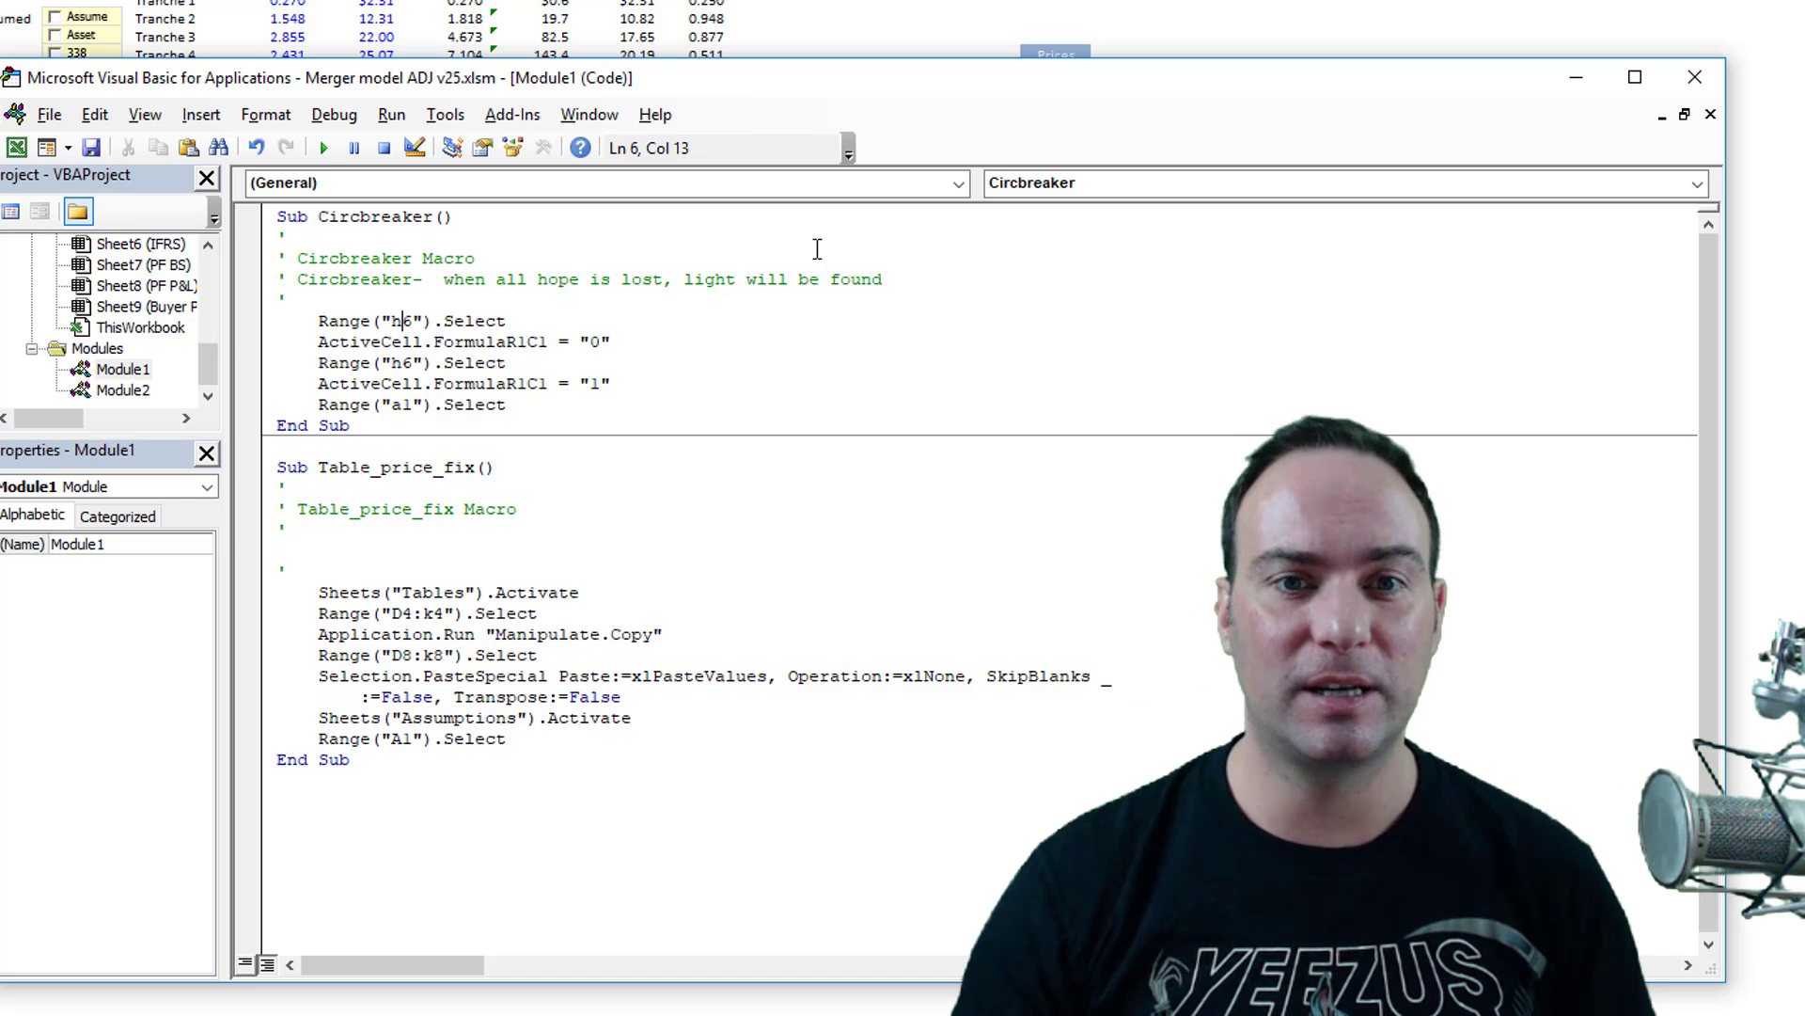
{"action": "left_click", "coordinate": [346, 320]}
{"action": "left_click", "coordinate": [538, 341]}
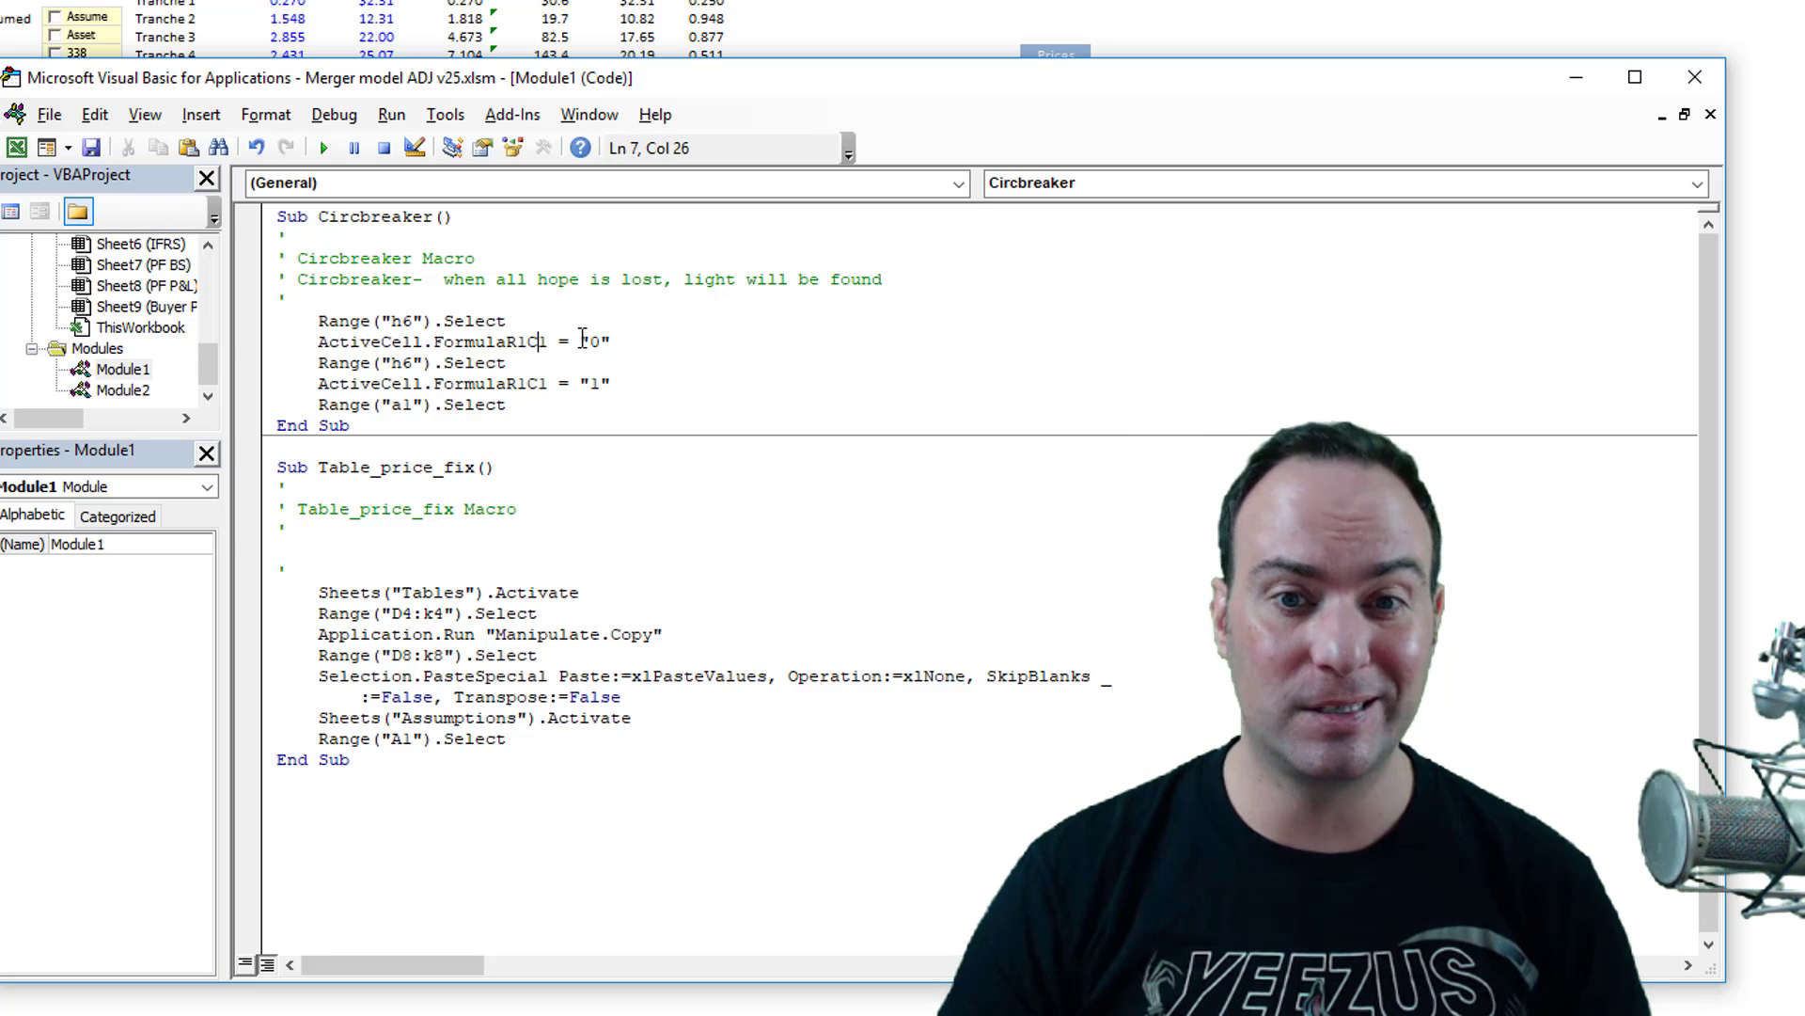
{"action": "left_click_drag", "start_coordinate": [577, 384], "coordinate": [593, 379]}
{"action": "left_click", "coordinate": [519, 421]}
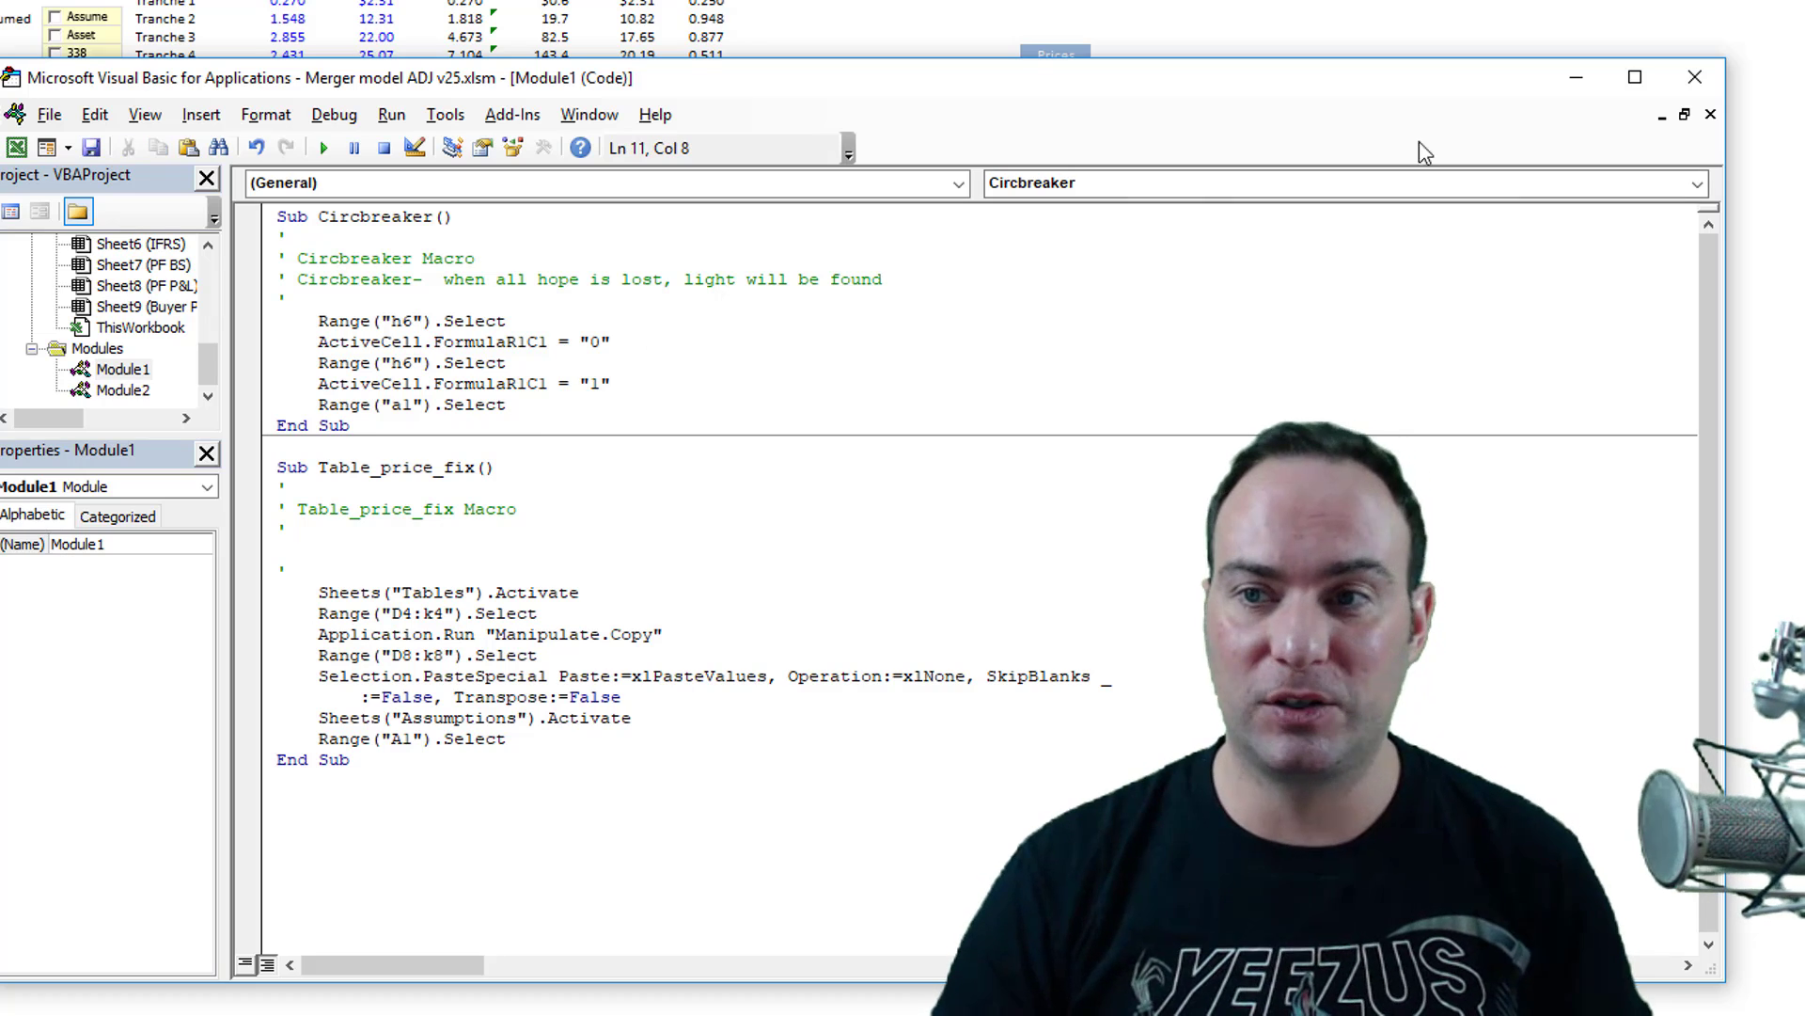
- Return to the worksheet and run Circ Breaker twice; FY 2009P IFRS Net Income stays 507.130
{"action": "left_click", "coordinate": [1683, 70]}
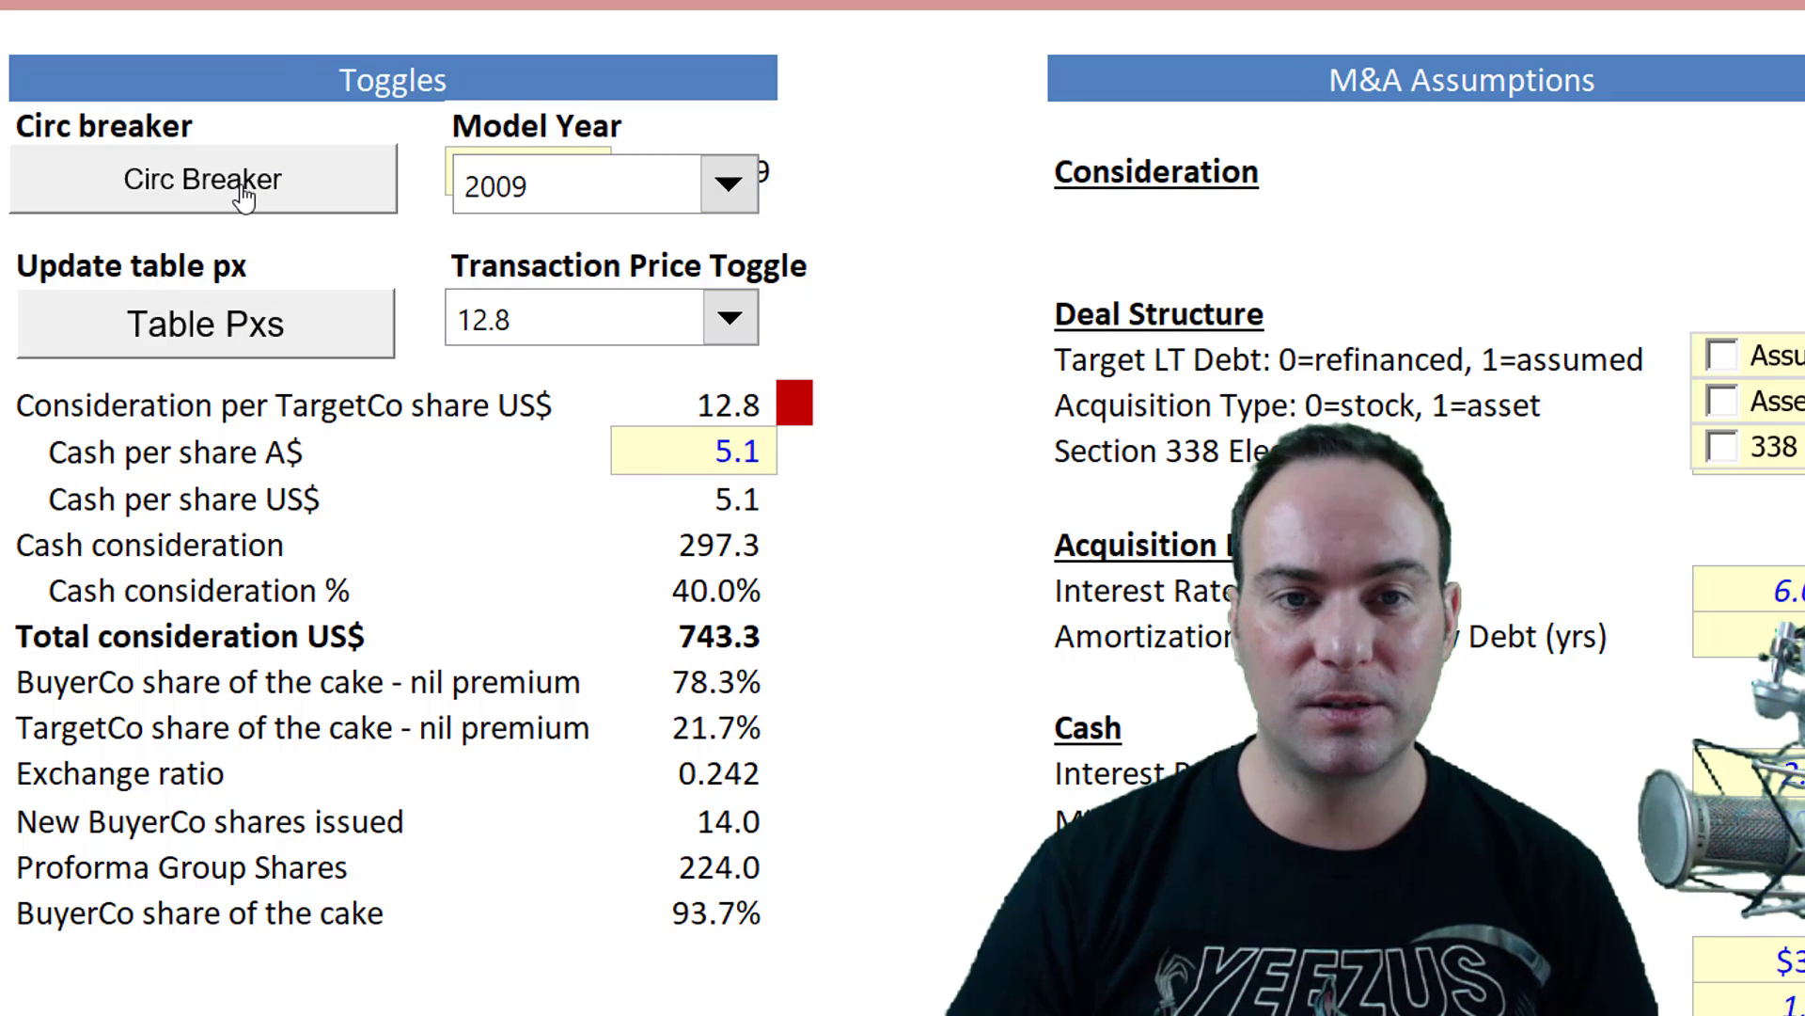
{"action": "left_click", "coordinate": [238, 184]}
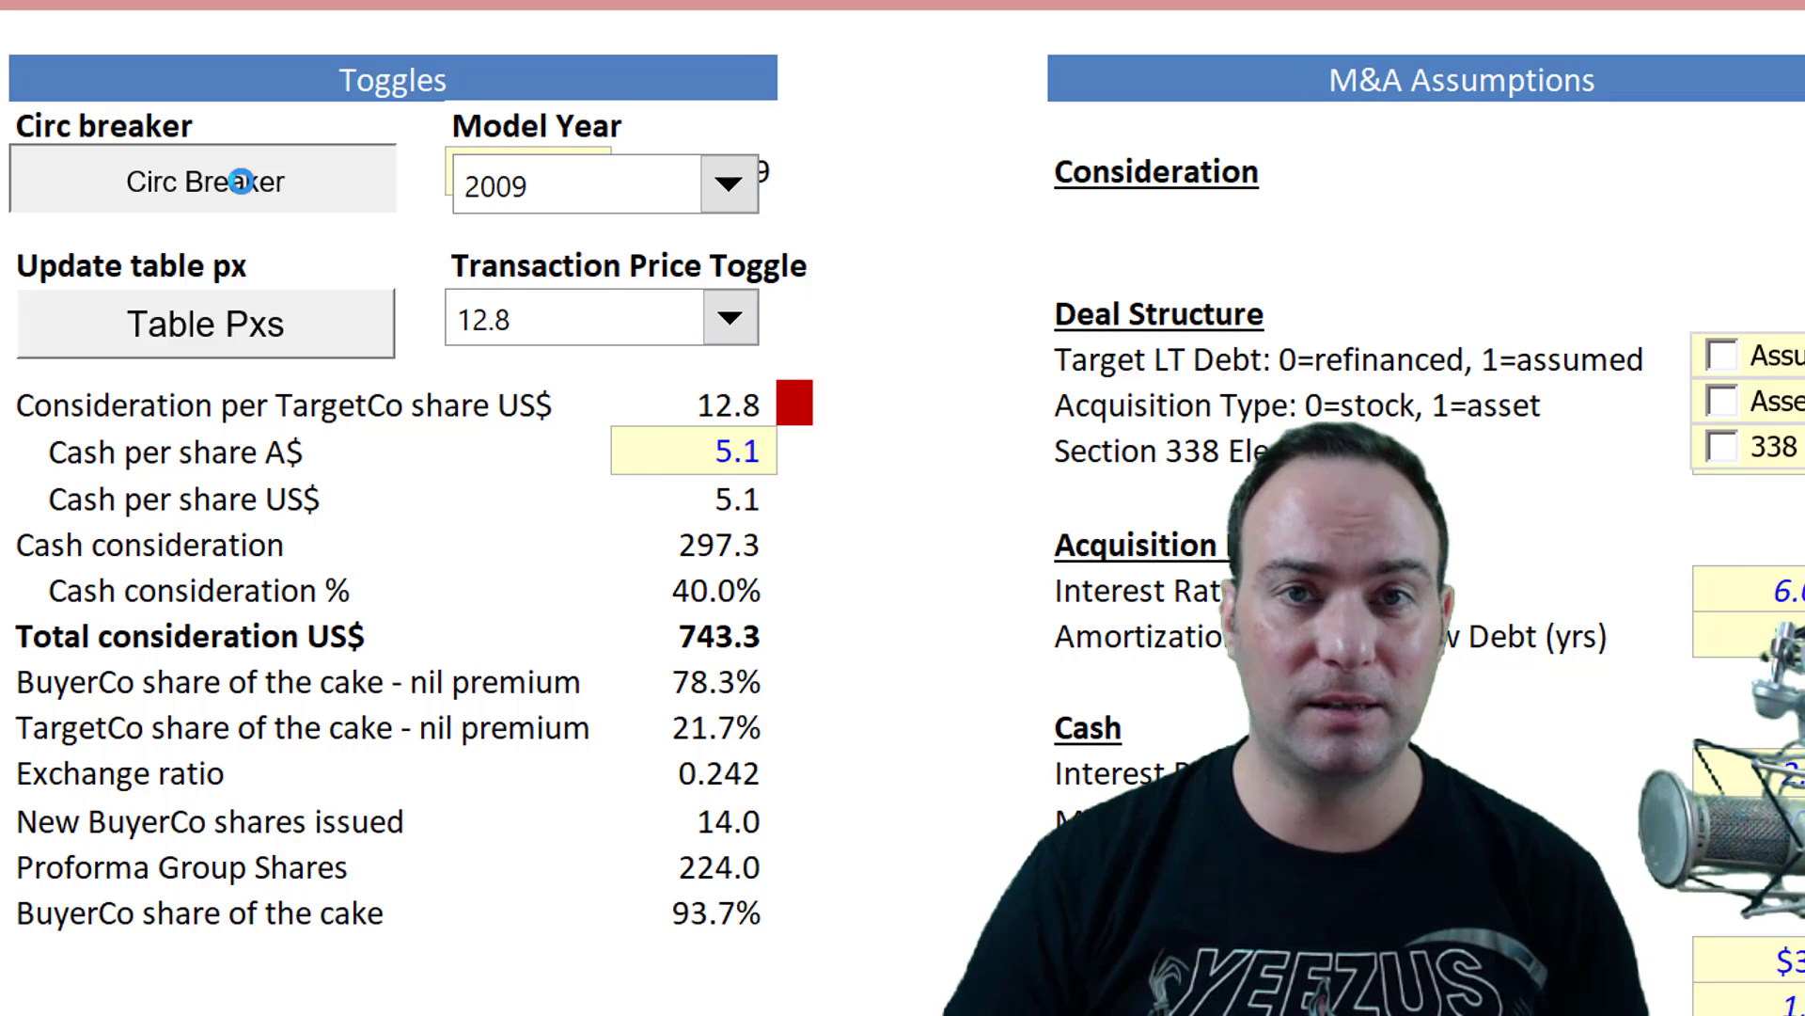
{"action": "left_click", "coordinate": [241, 181]}
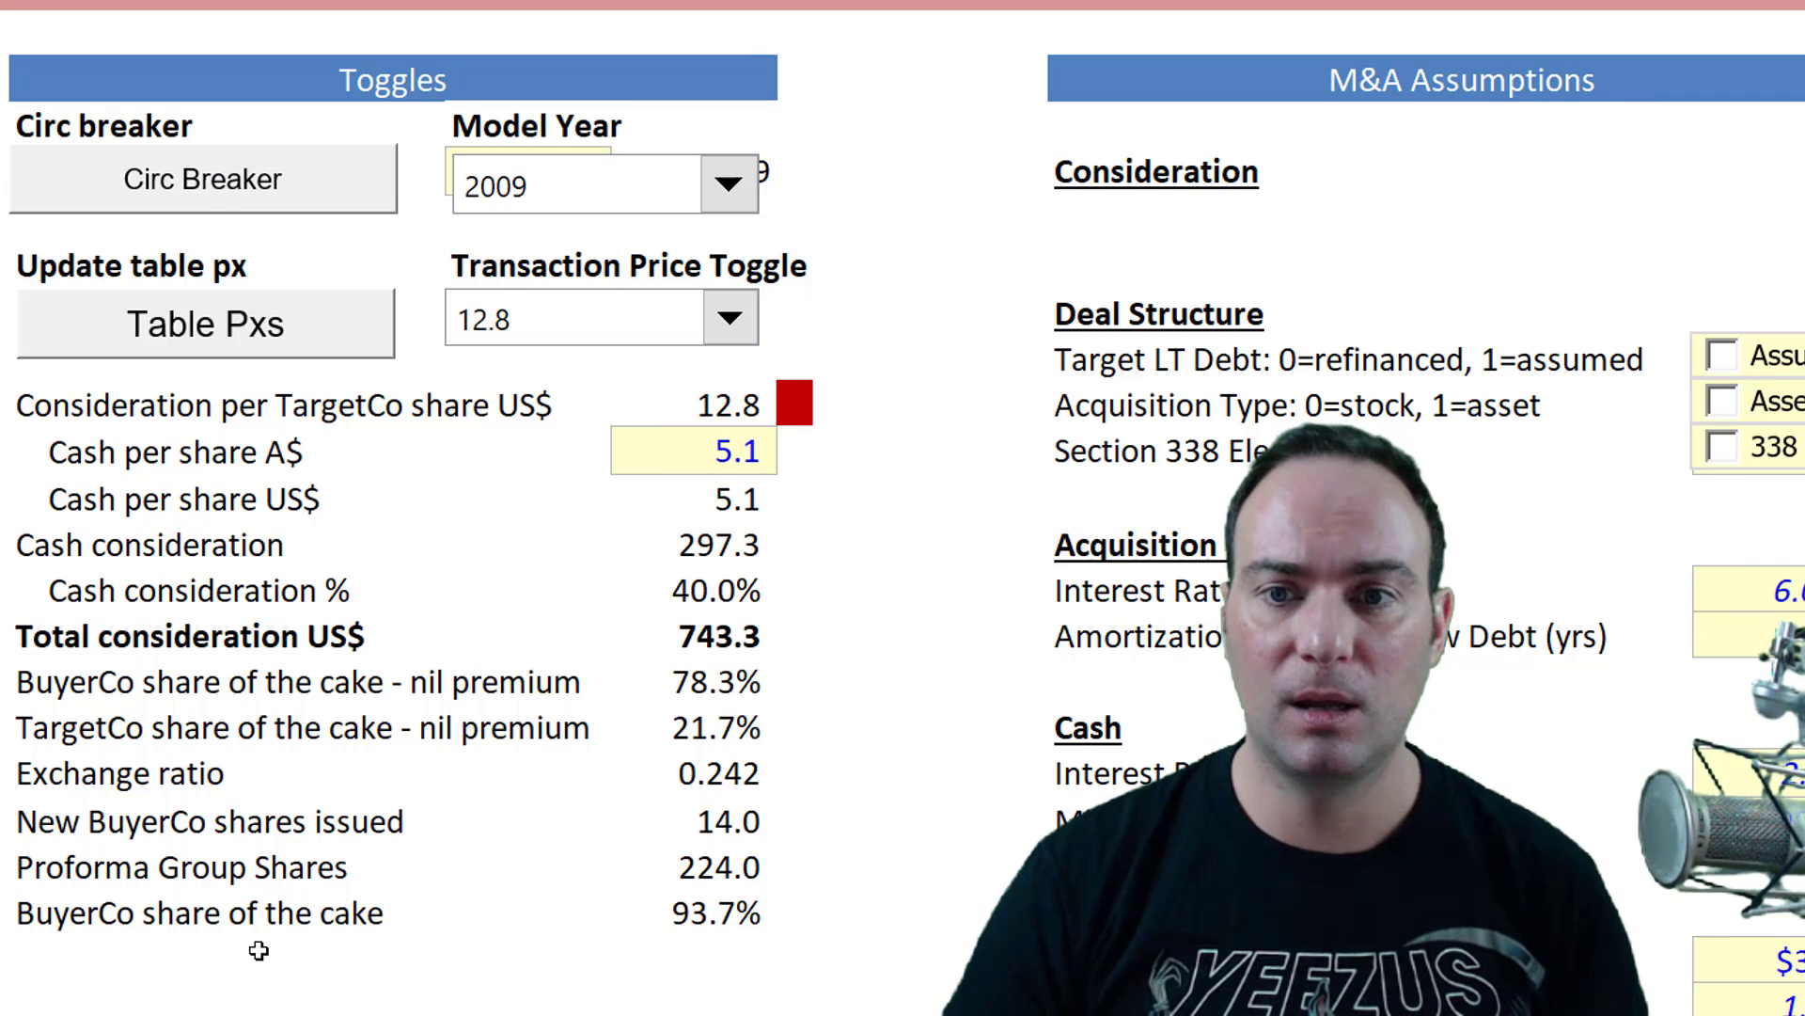
{"action": "left_click", "coordinate": [171, 760]}
- In a blank area, enter 1 in W61 and 1 in W62
{"action": "scroll", "coordinate": [593, 680], "scroll_direction": "down", "scroll_amount": 10}
{"action": "scroll", "coordinate": [592, 679], "scroll_direction": "down", "scroll_amount": 5}
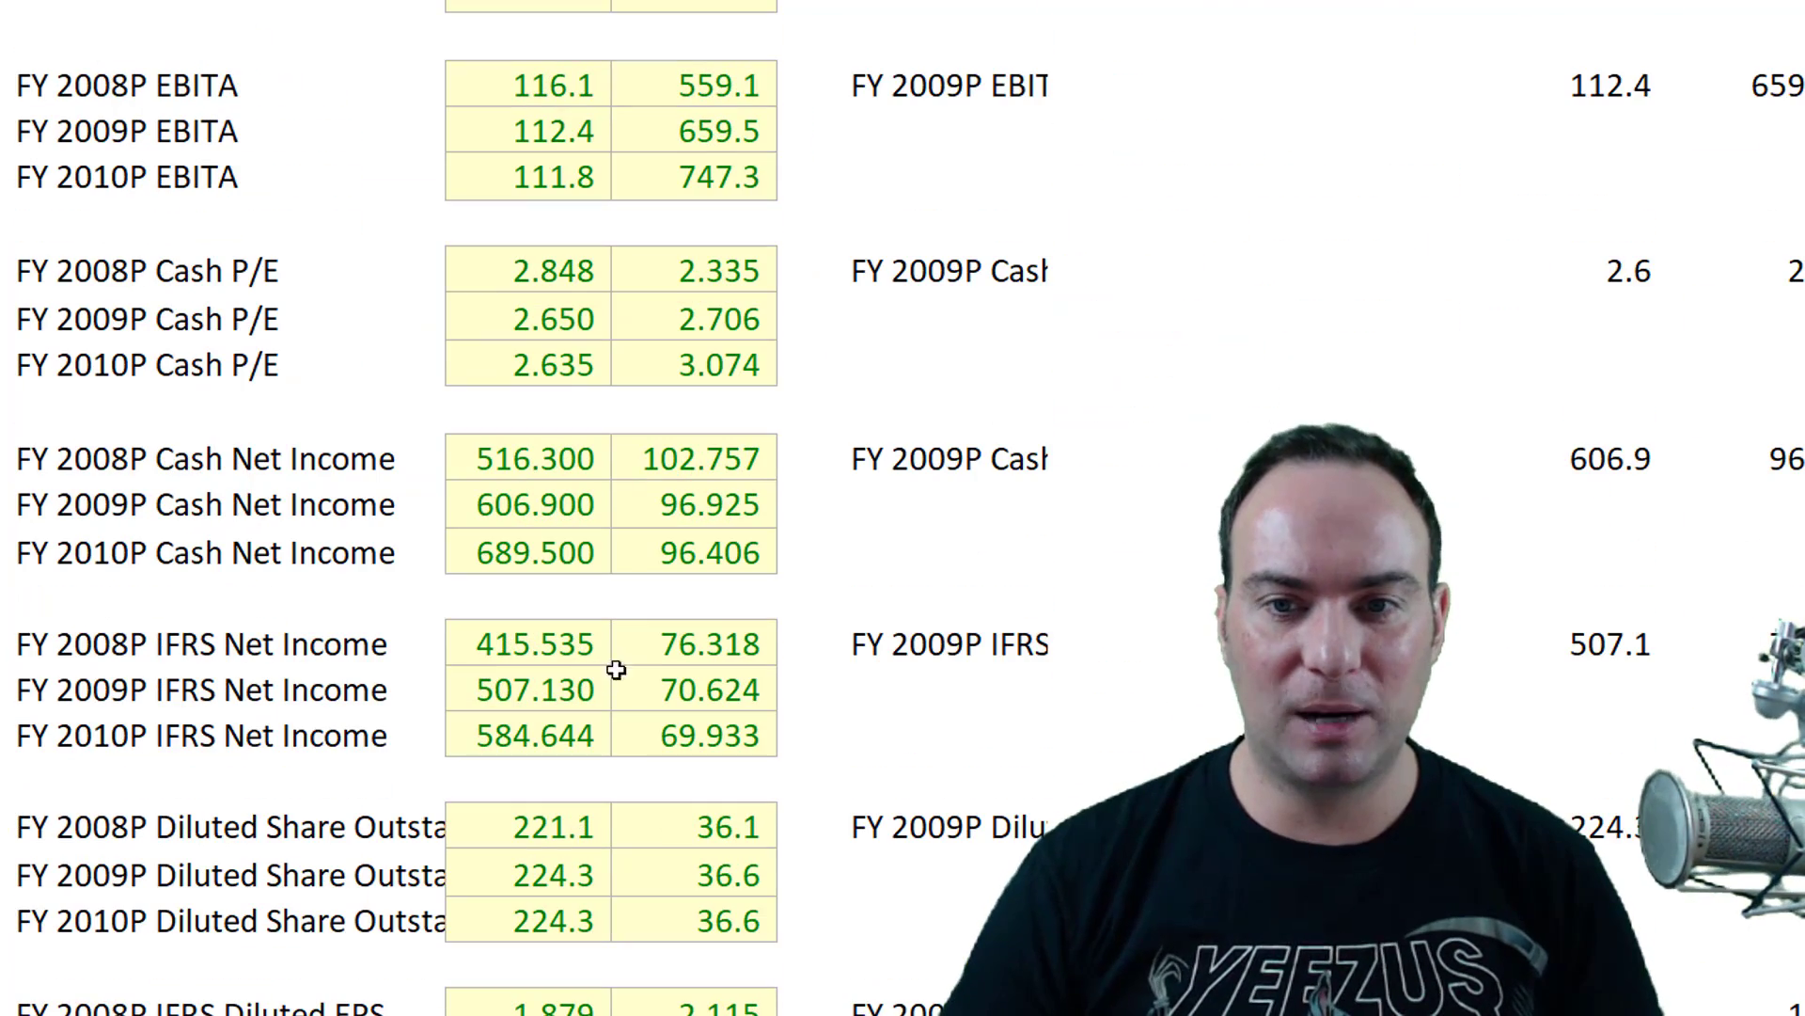
{"action": "scroll", "coordinate": [1058, 592], "scroll_direction": "right", "scroll_amount": 10}
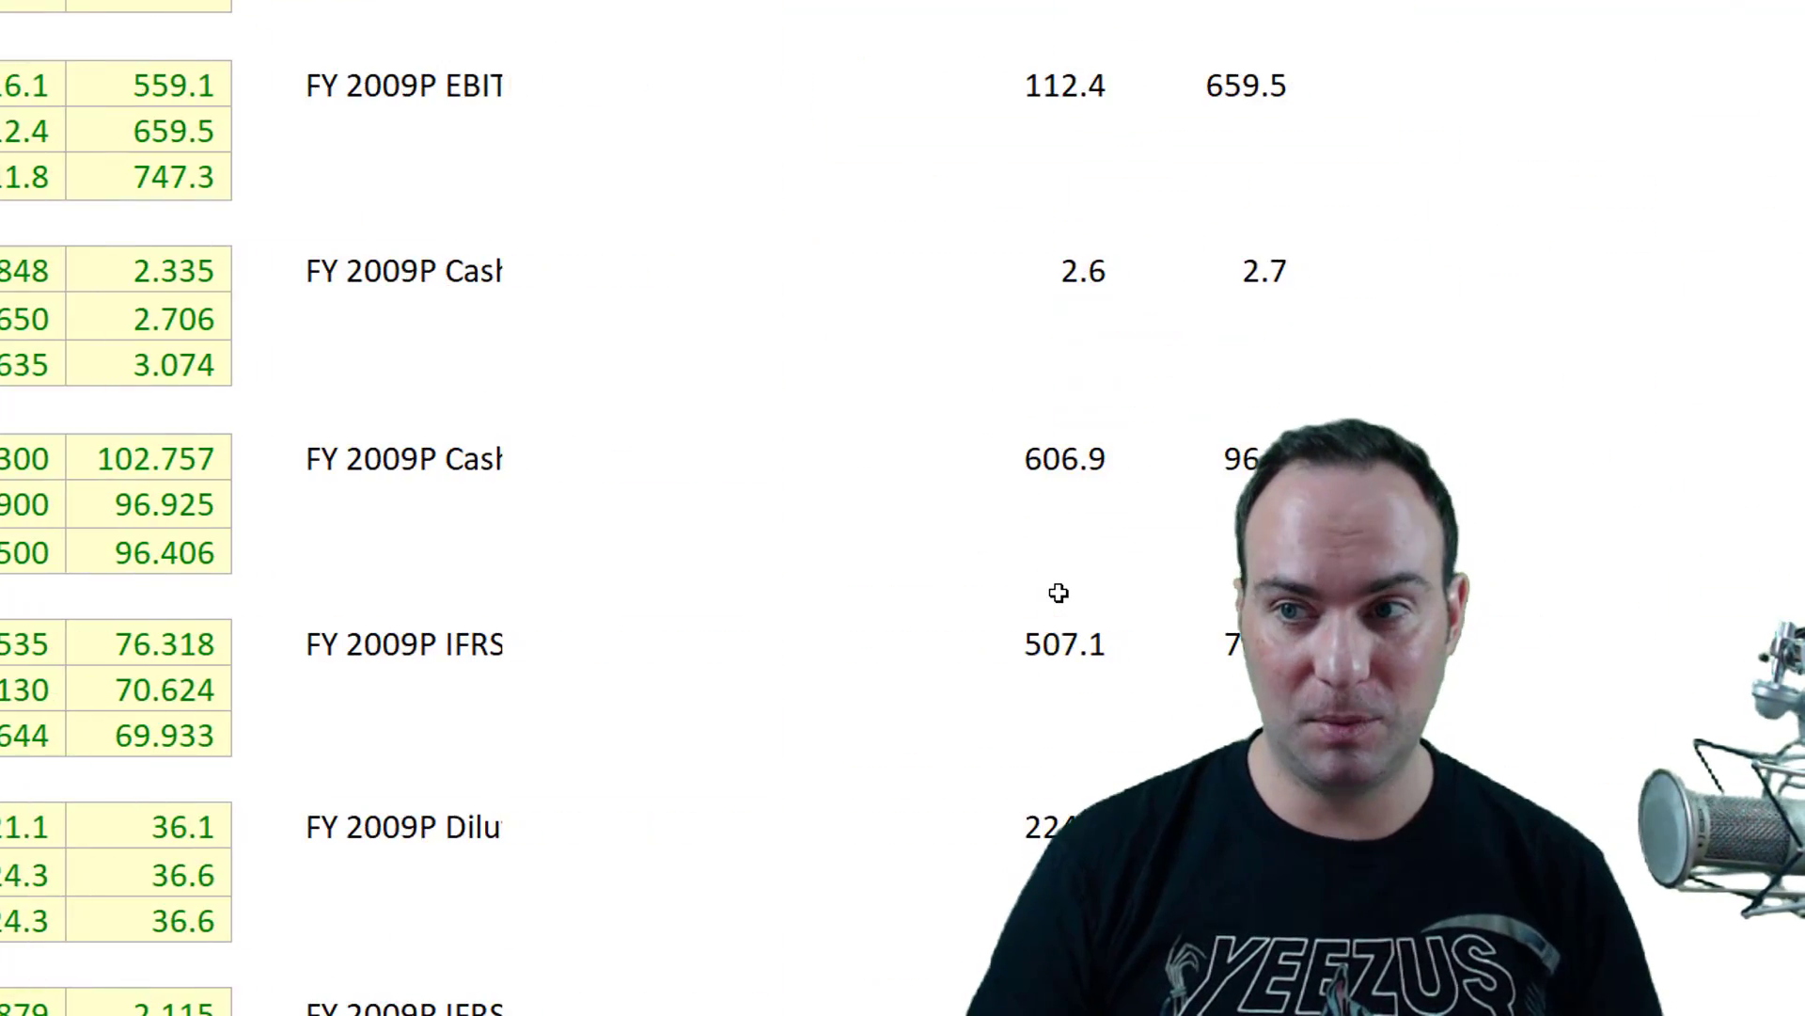
{"action": "key", "text": "Left"}
{"action": "key", "text": "Left"}
{"action": "key", "text": "Left"}
{"action": "key", "text": "Left"}
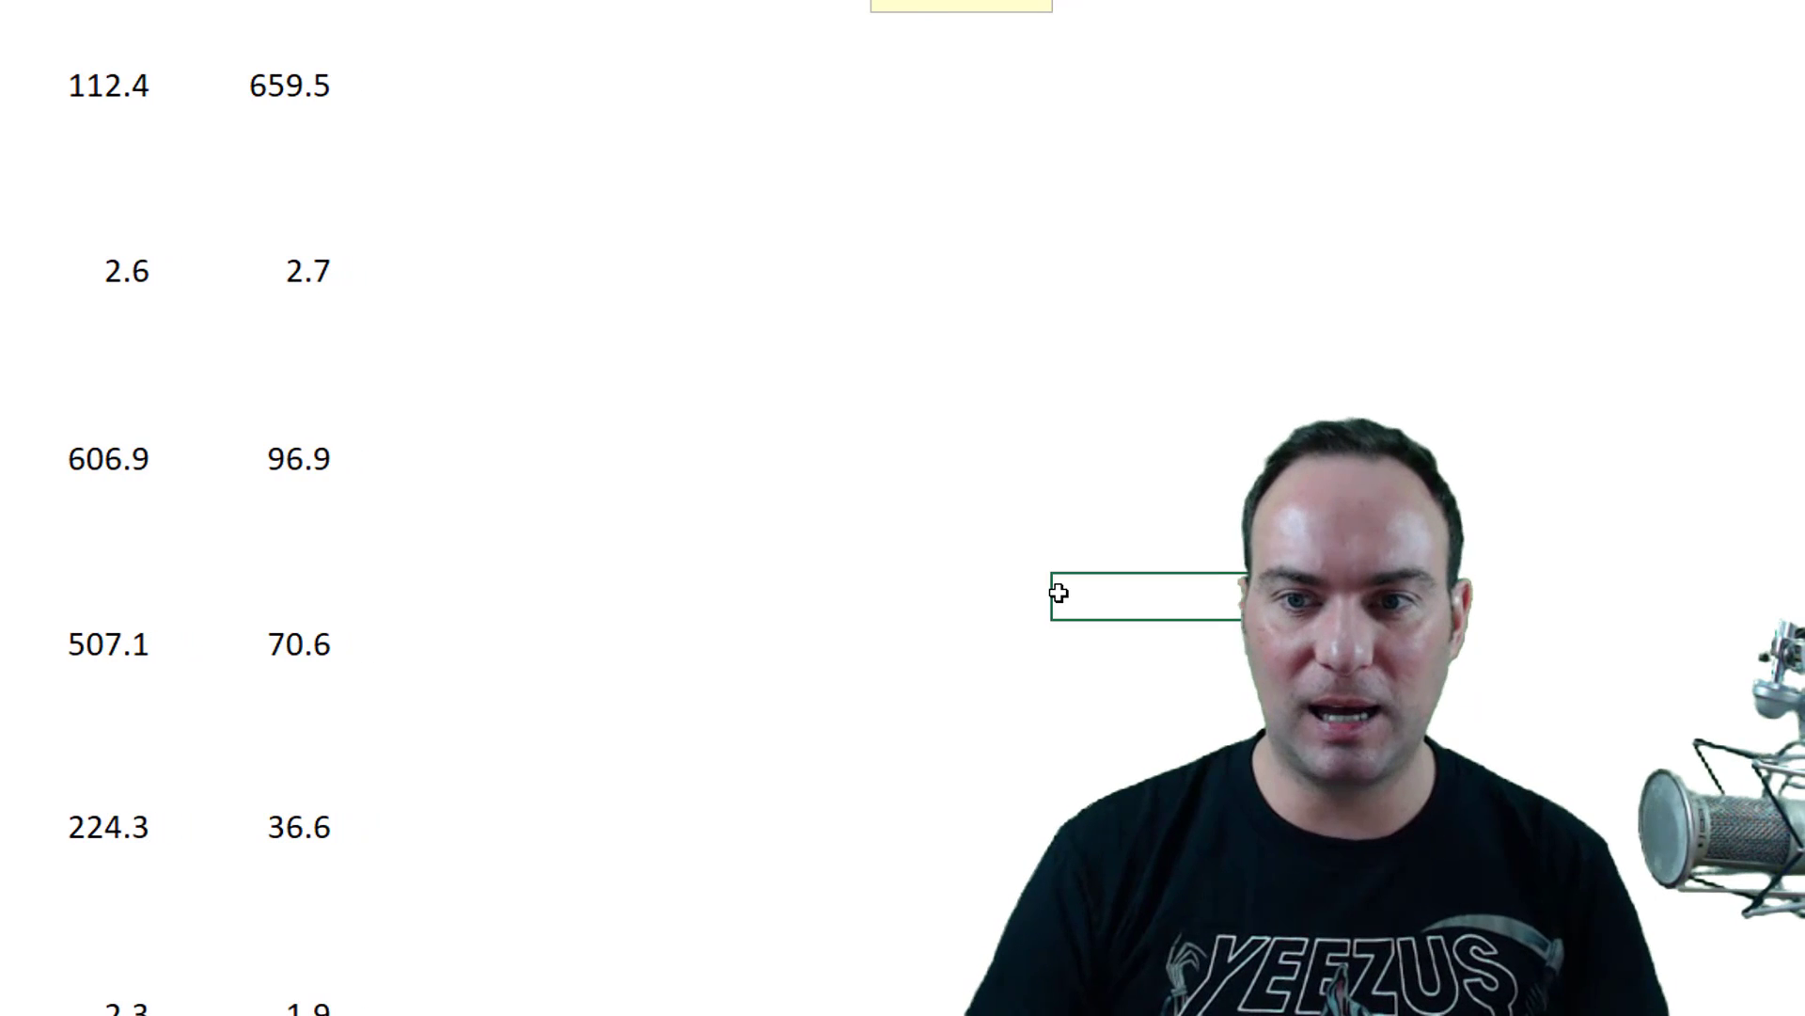
{"action": "left_click", "coordinate": [1059, 592]}
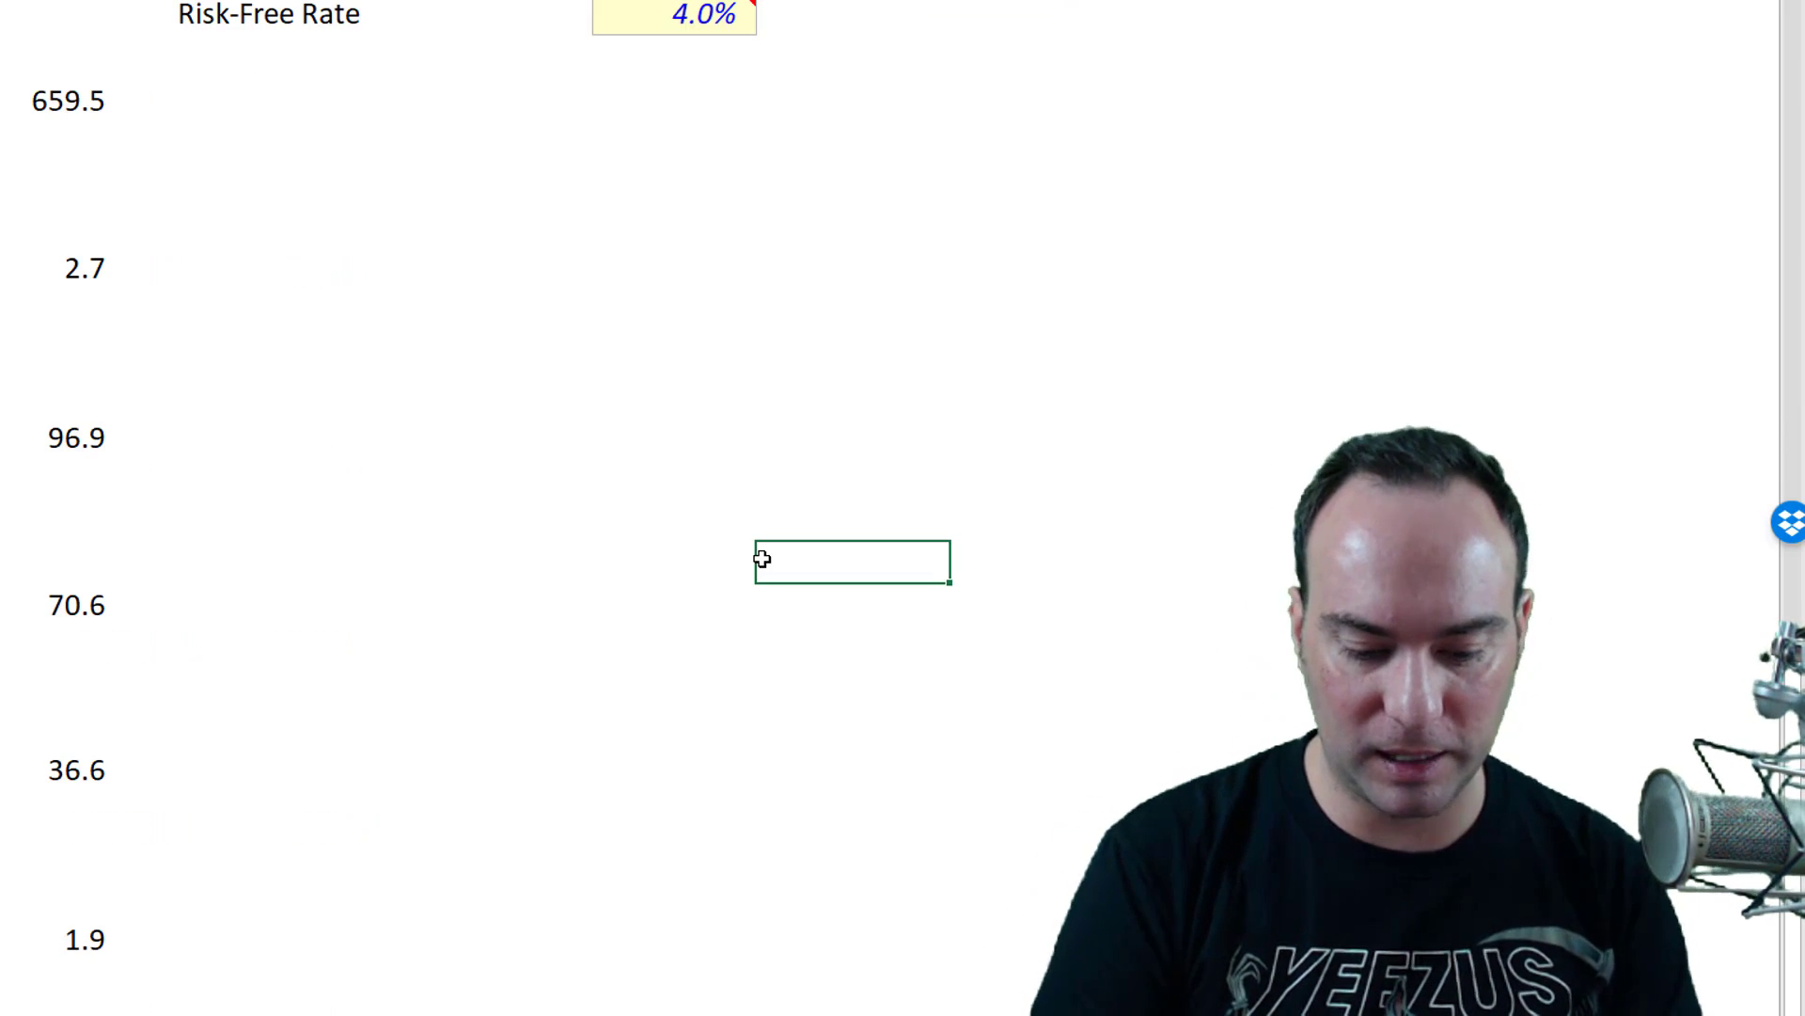
{"action": "key", "text": "Up"}
- Enter =SUM(W61:W62) in W63, showing 2
{"action": "key", "text": "Up"}
{"action": "type", "text": "1"}
{"action": "key", "text": "Return"}
{"action": "type", "text": "1"}
{"action": "key", "text": "Return"}
{"action": "type", "text": "=SUM("}
{"action": "key", "text": "Up"}
{"action": "key", "text": "shift+Up"}
{"action": "key", "text": "Up"}
{"action": "key", "text": "Up"}
{"action": "key", "text": "shift+Down"}
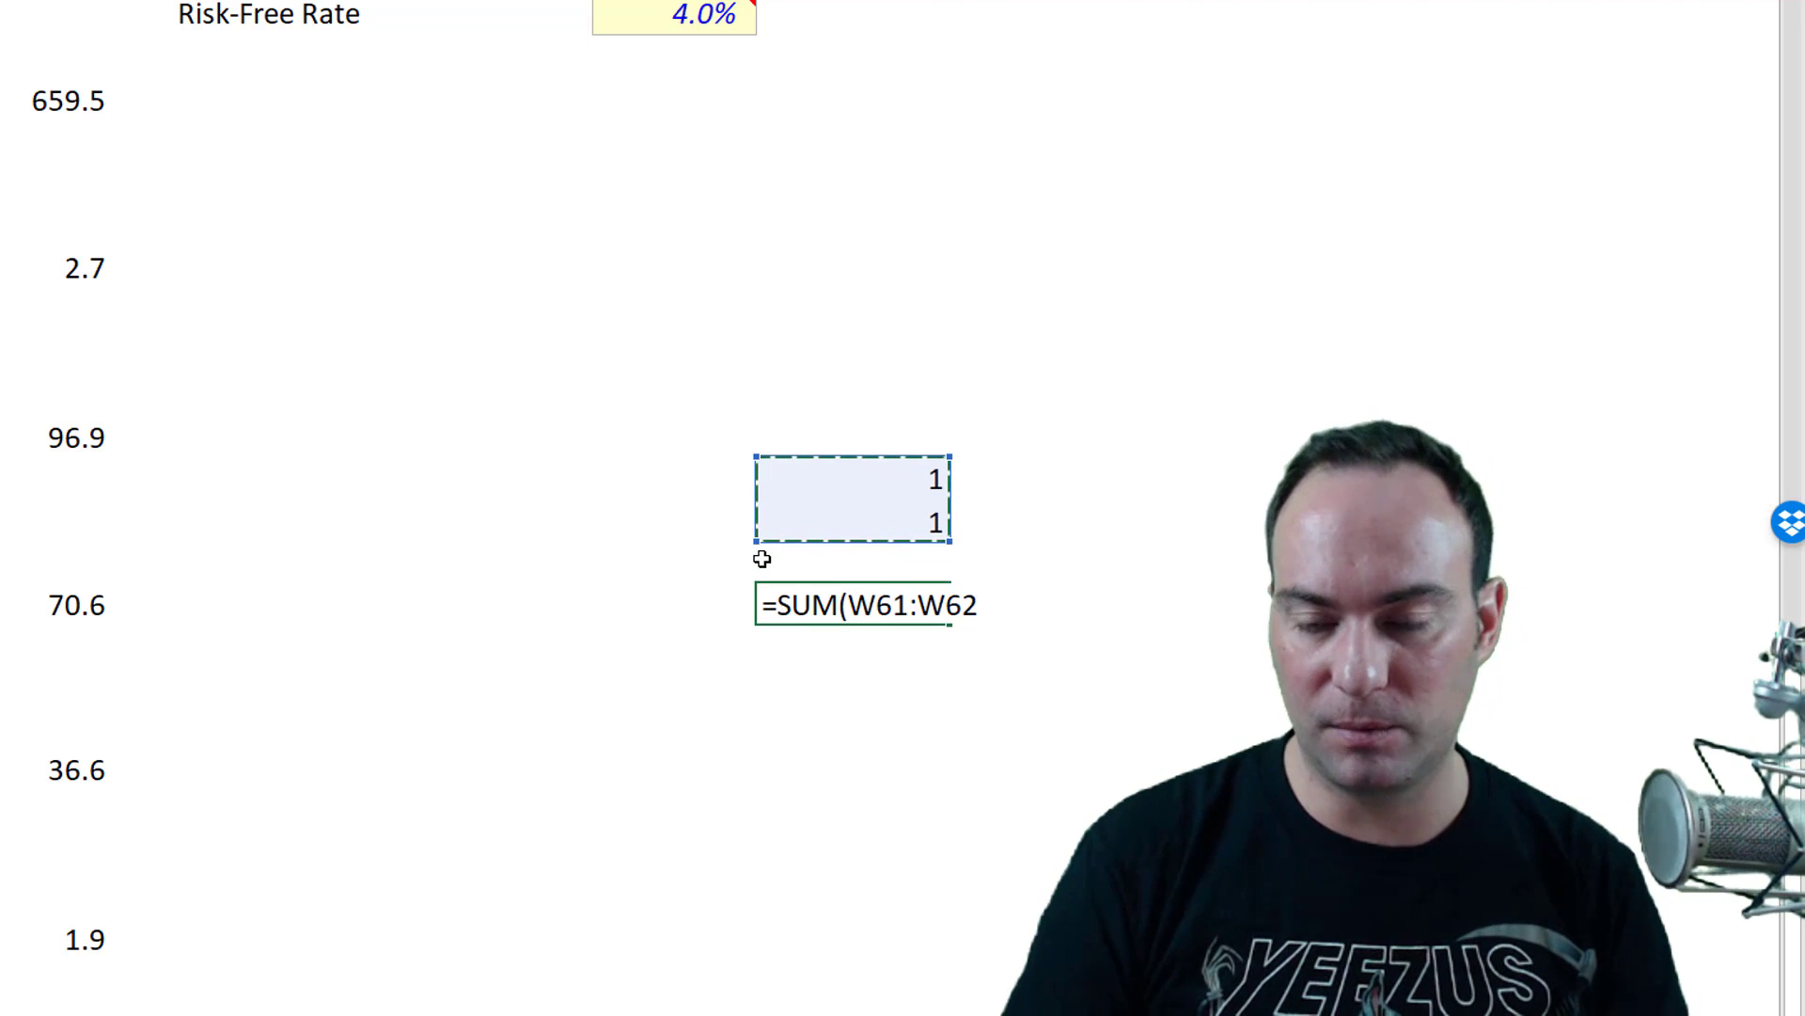
{"action": "key", "text": "Return"}
{"action": "key", "text": "Up"}
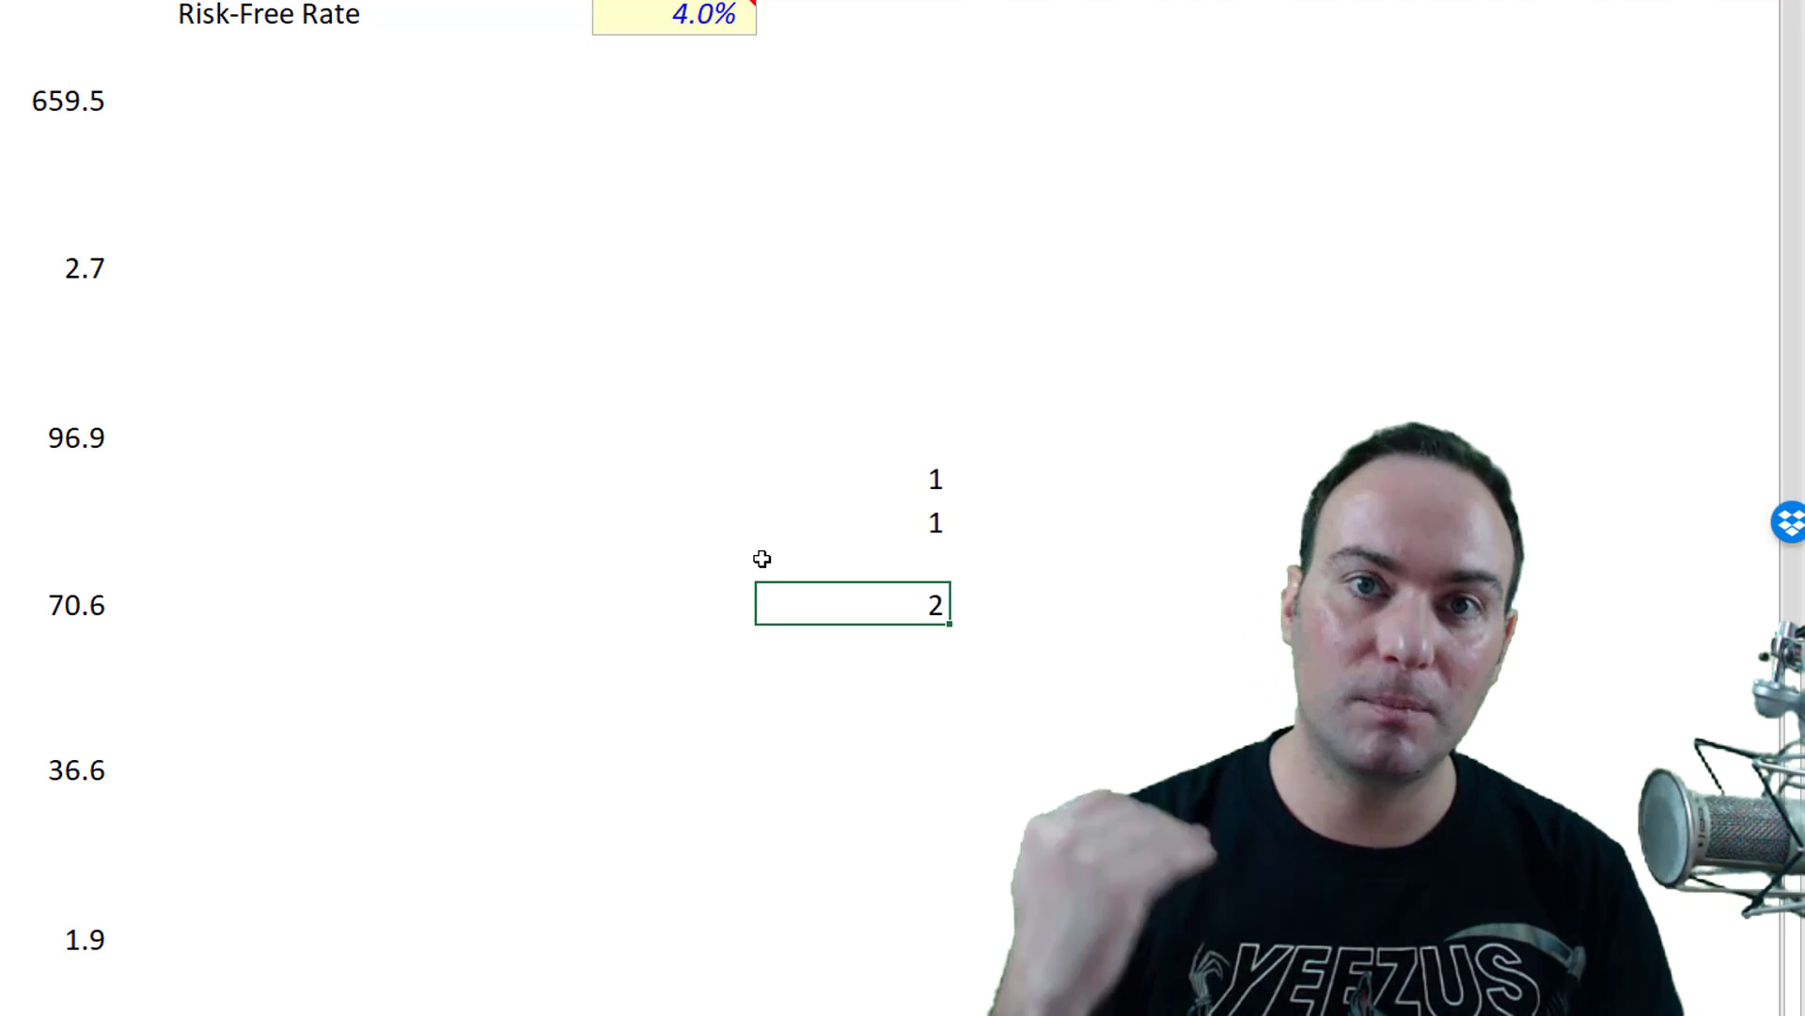
- Put 1 in toggle cell W58 and give it the Input cell style
{"action": "left_click", "coordinate": [862, 363]}
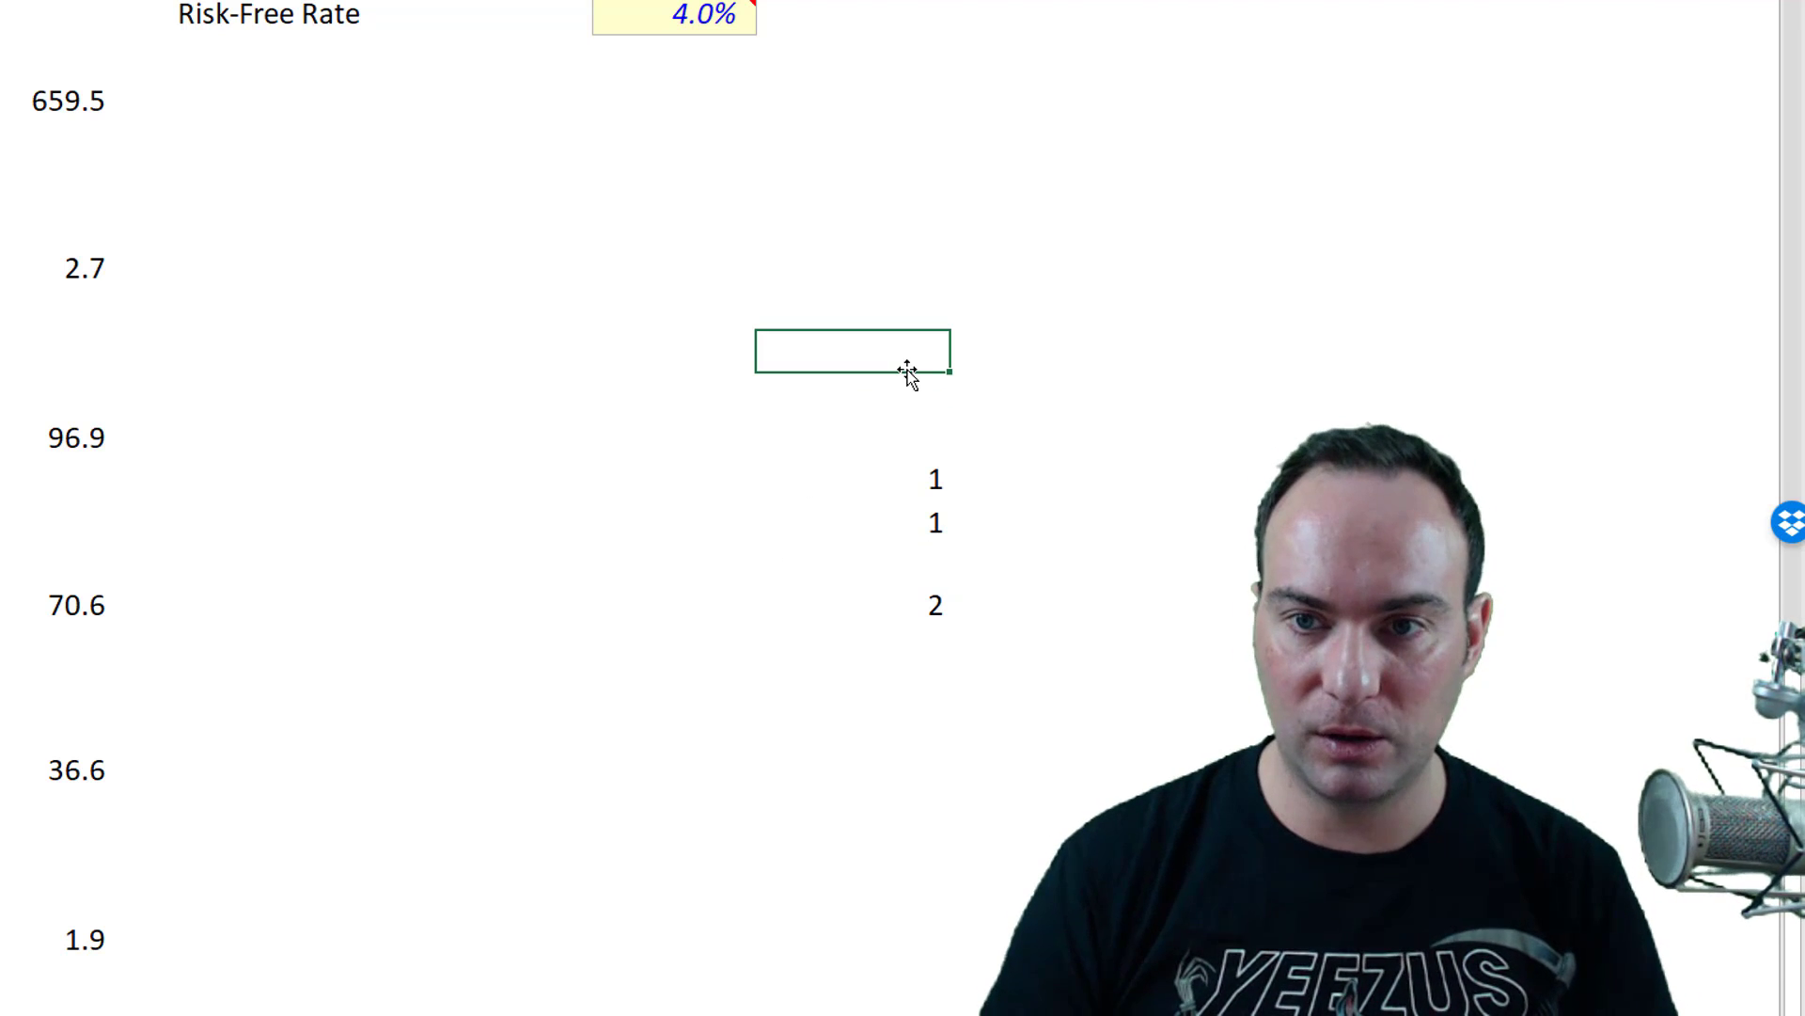
{"action": "type", "text": "1"}
{"action": "key", "text": "ctrl+Return"}
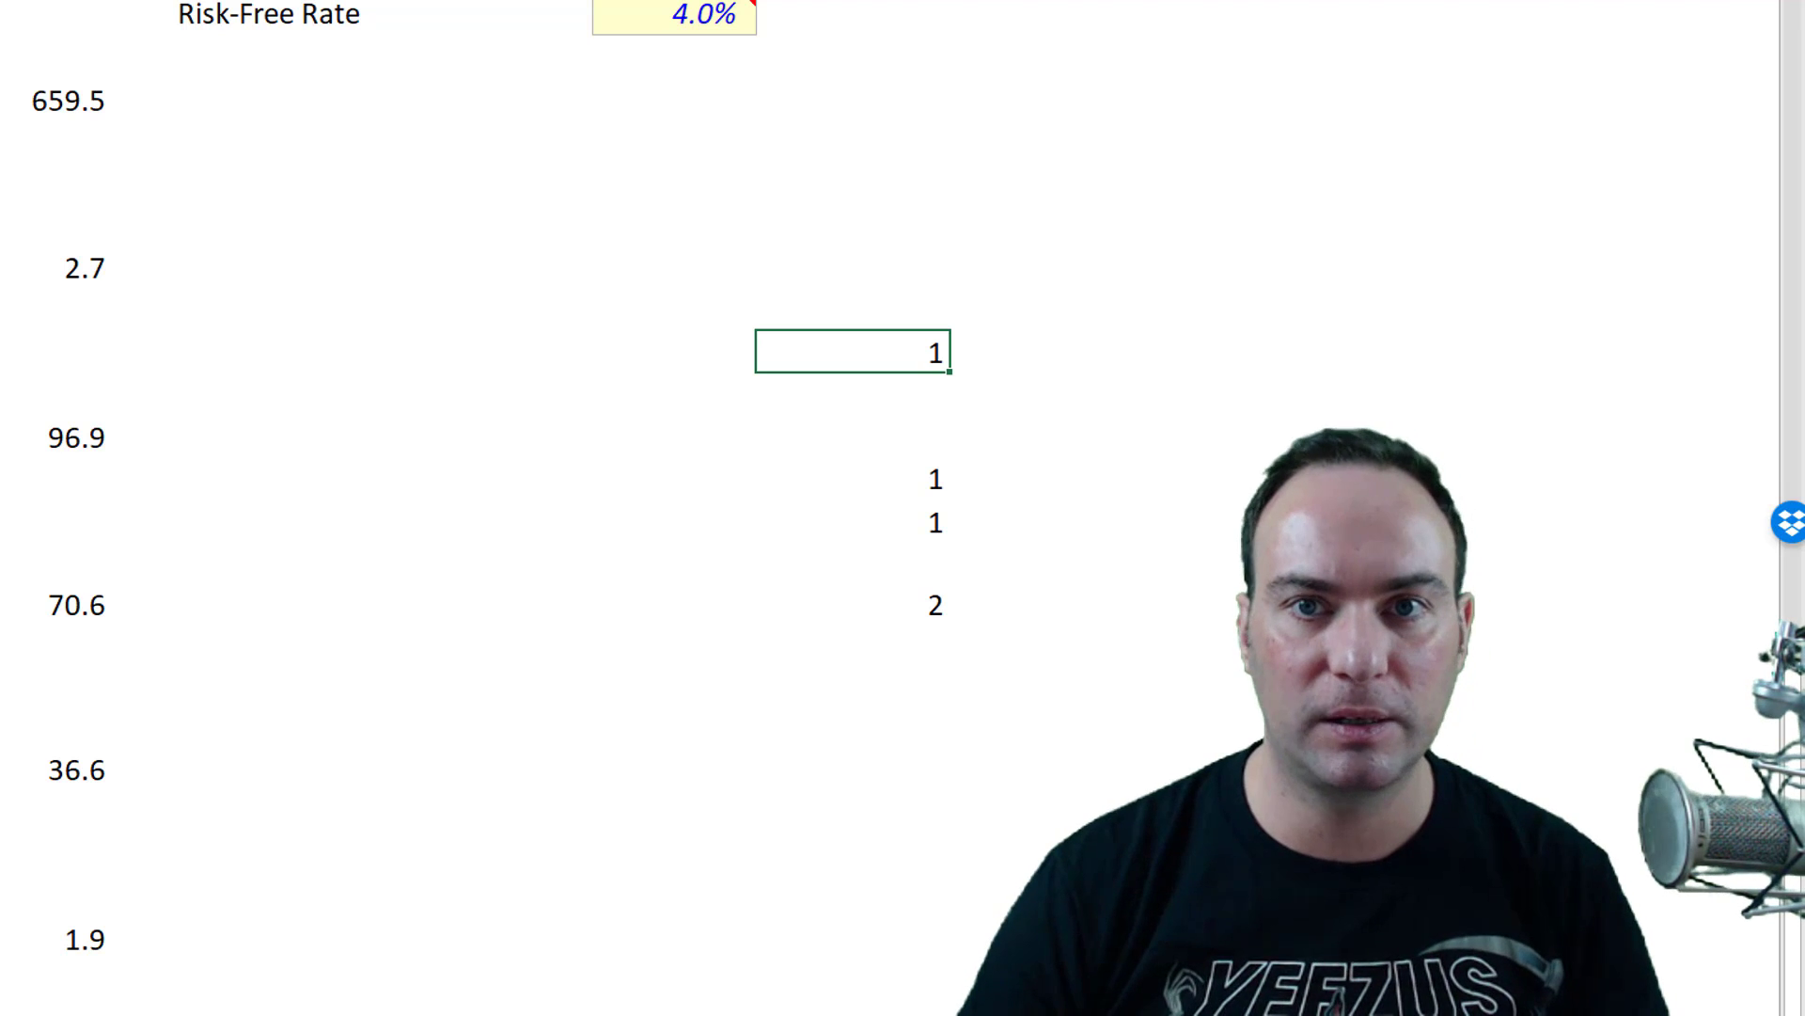
{"action": "key", "text": "ctrl+shift+i"}
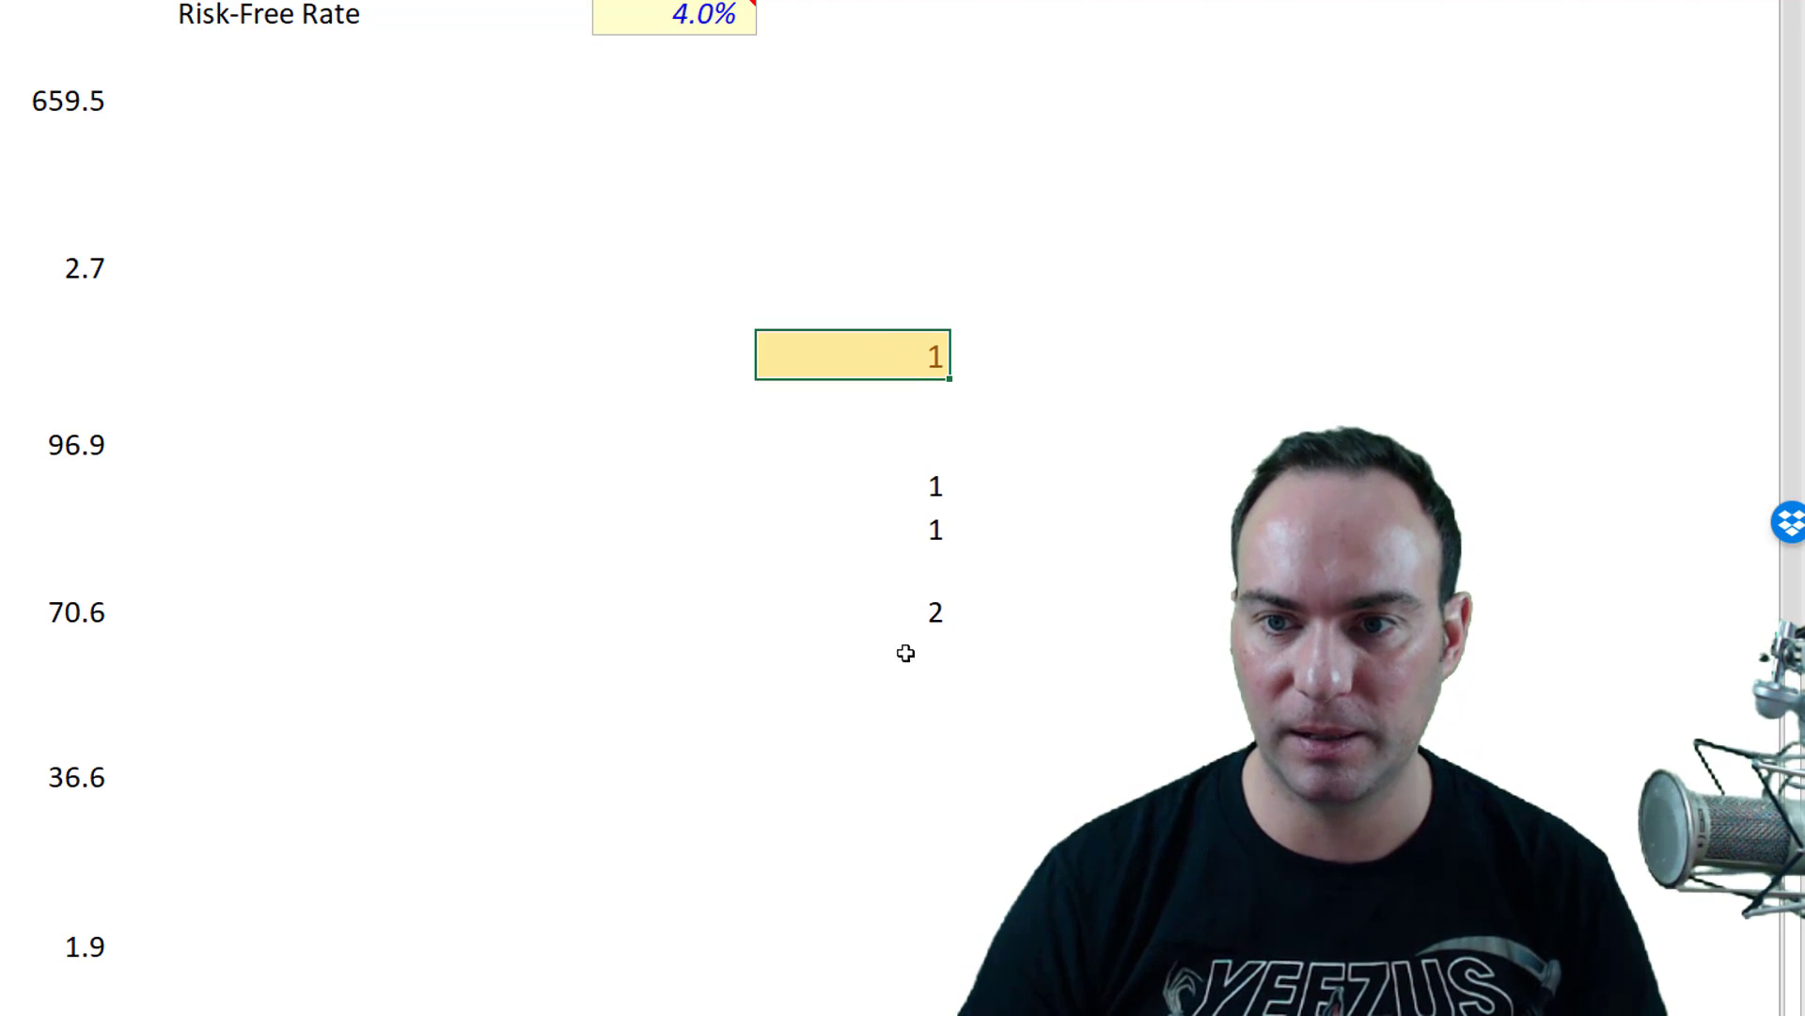
- Extend W63's SUM formula to multiply by toggle cell W58
{"action": "left_click", "coordinate": [927, 612]}
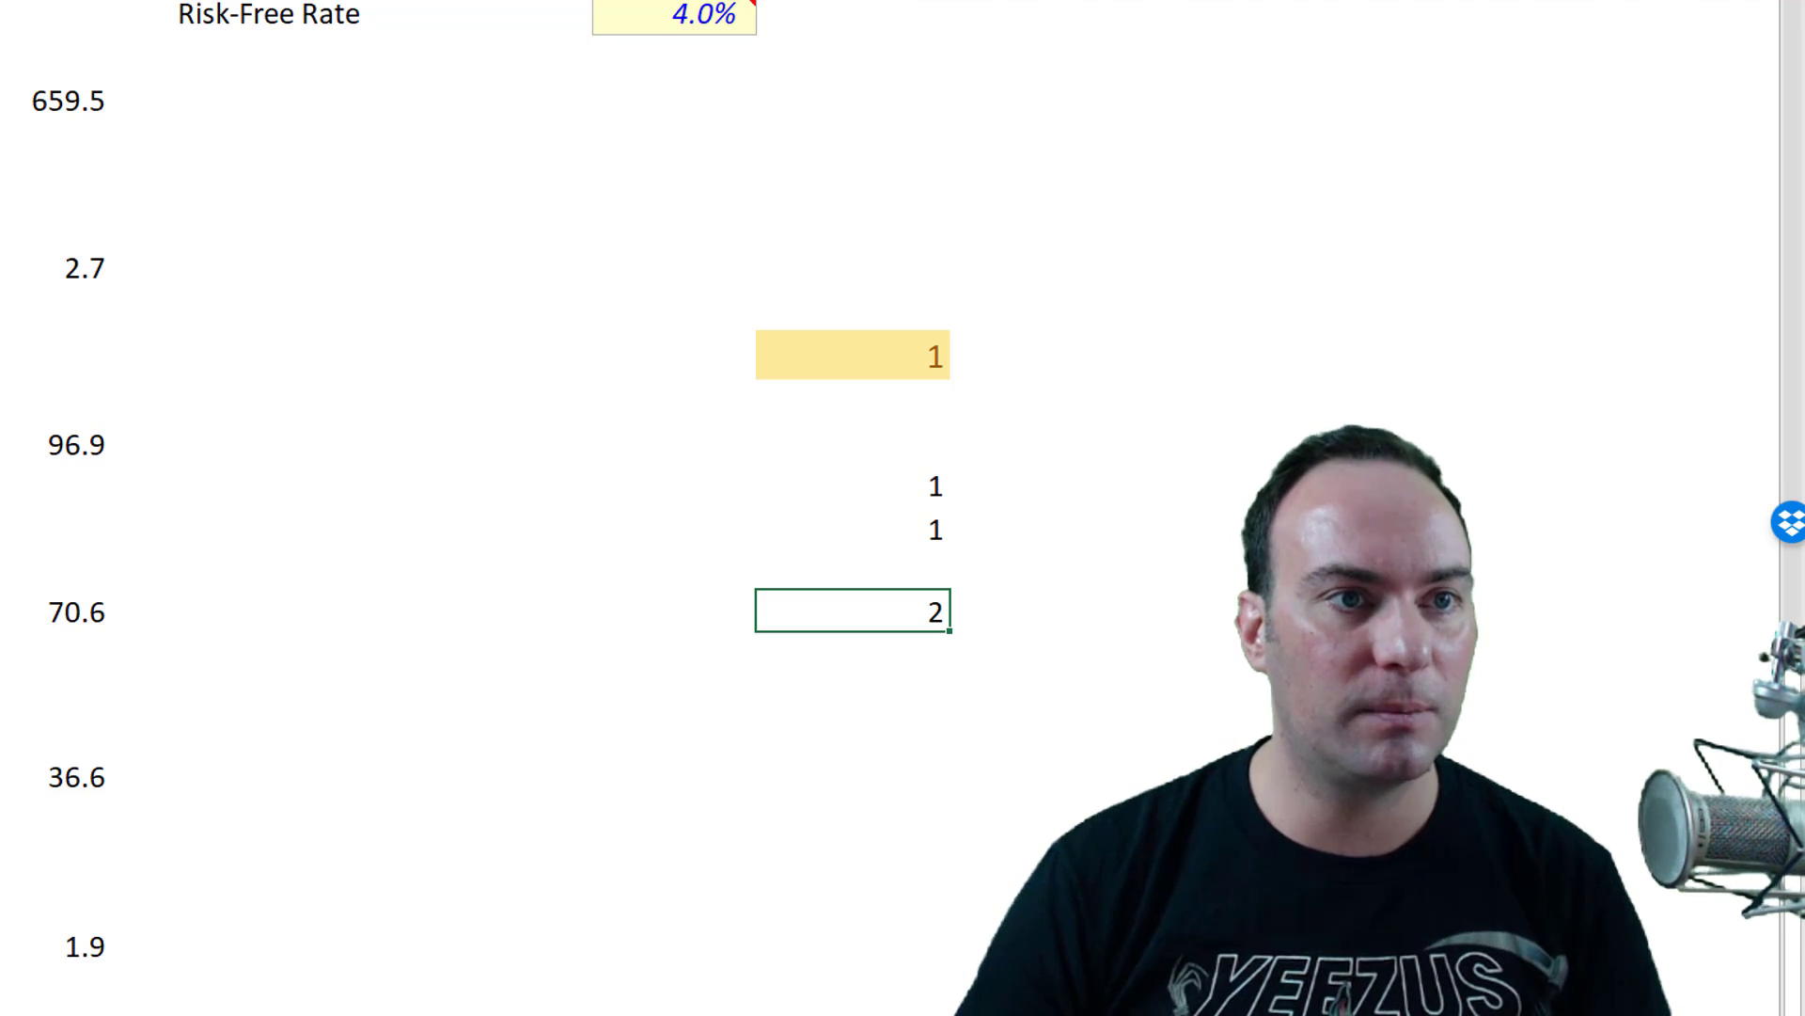
{"action": "key", "text": "alt+equal"}
{"action": "key", "text": "End"}
{"action": "type", "text": "*"}
{"action": "left_click", "coordinate": [783, 363]}
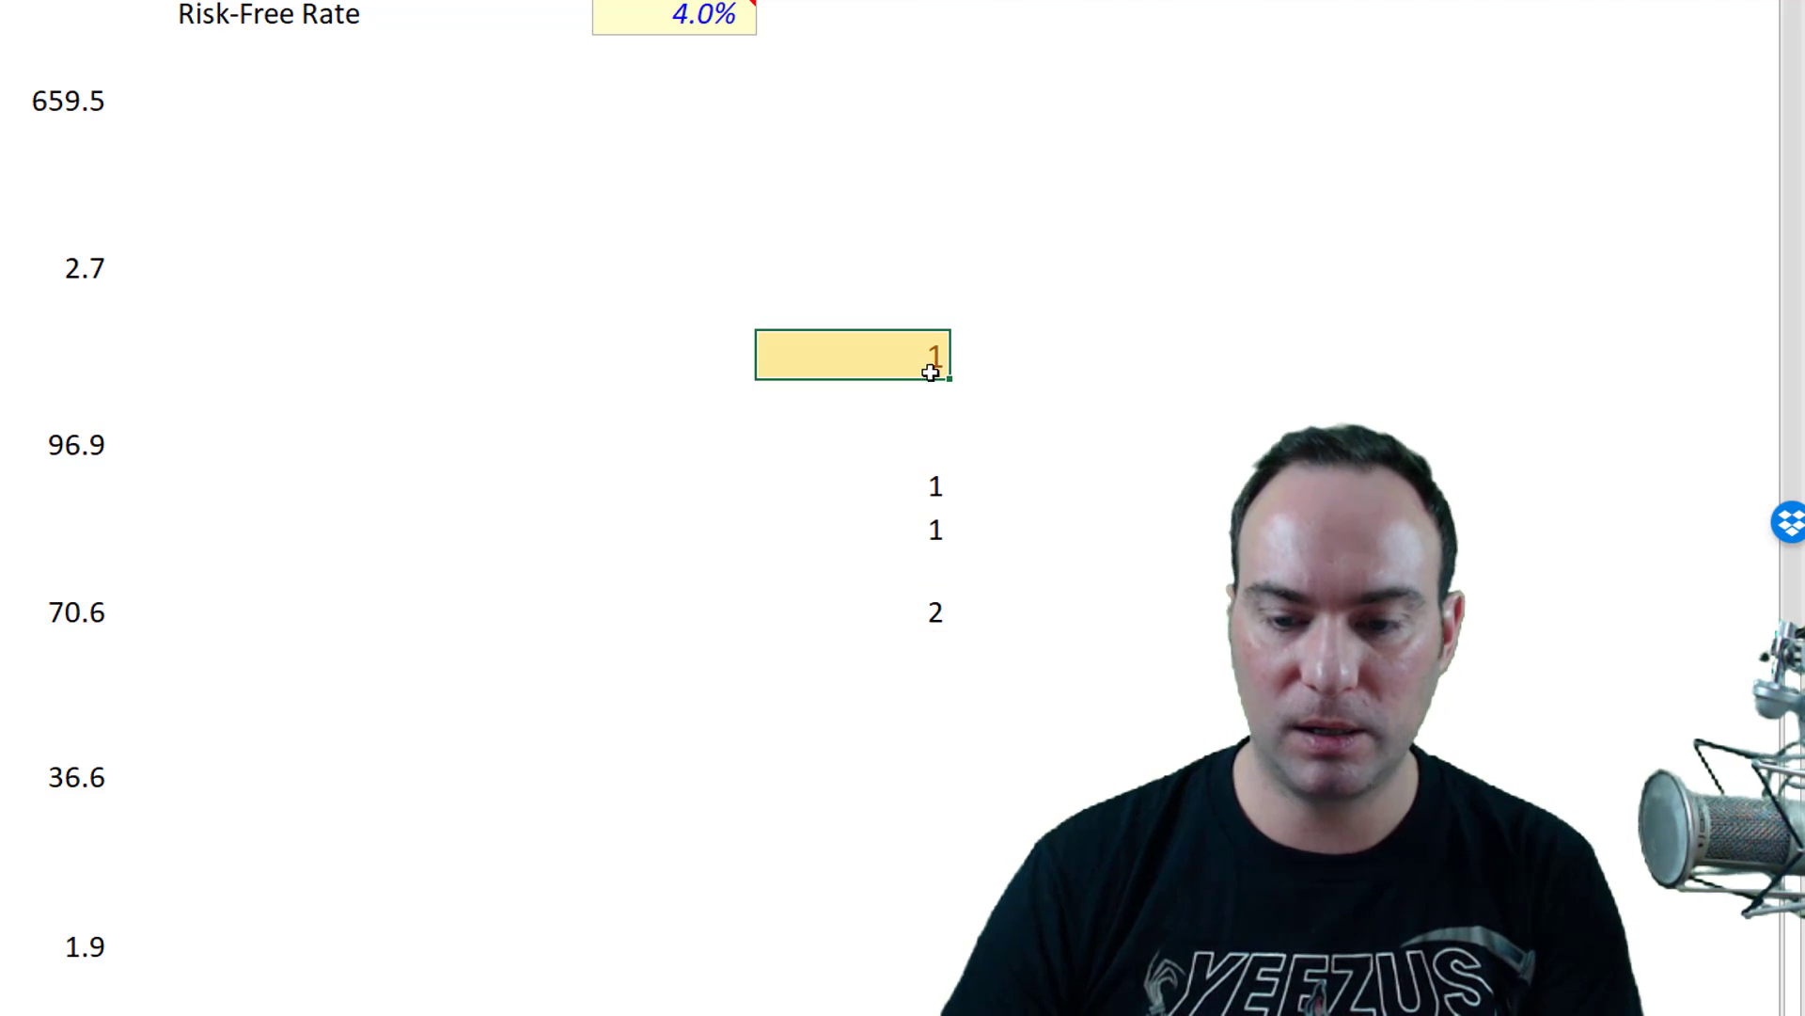
- Set the toggle cell W58 to 0 and check W63's total reads 0
{"action": "type", "text": "0"}
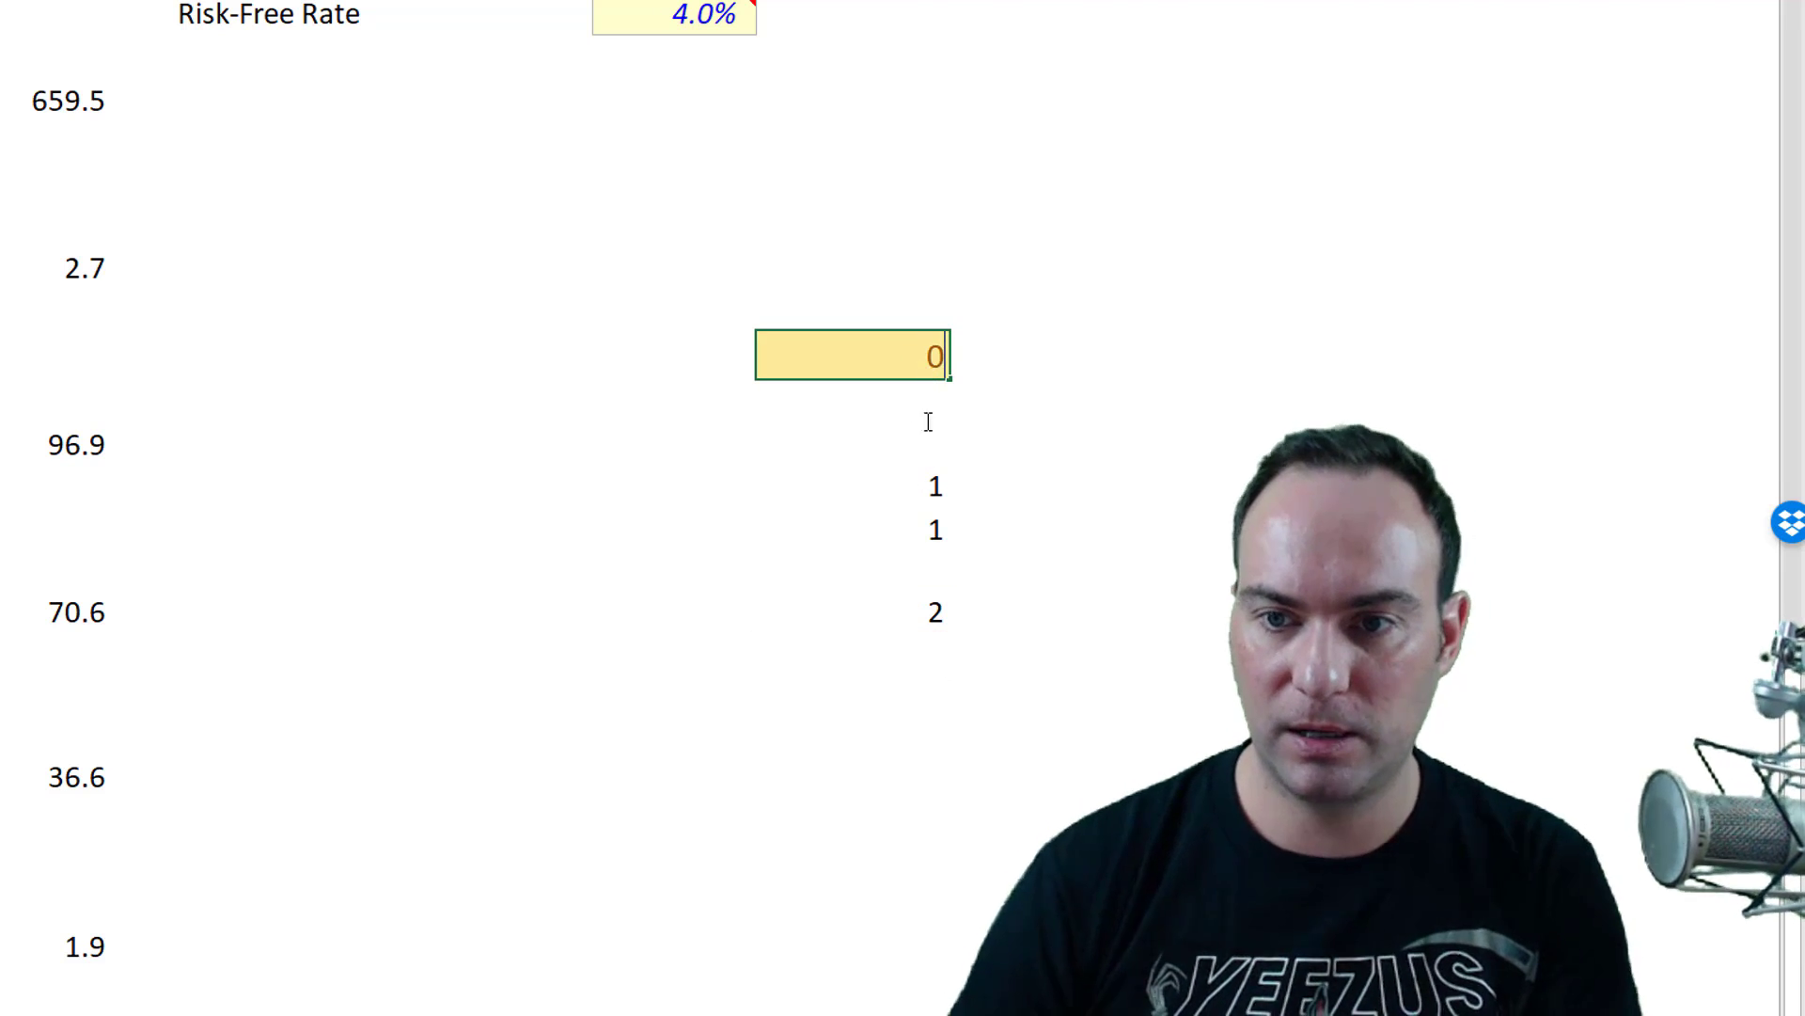
{"action": "key", "text": "Return"}
{"action": "left_click", "coordinate": [937, 610]}
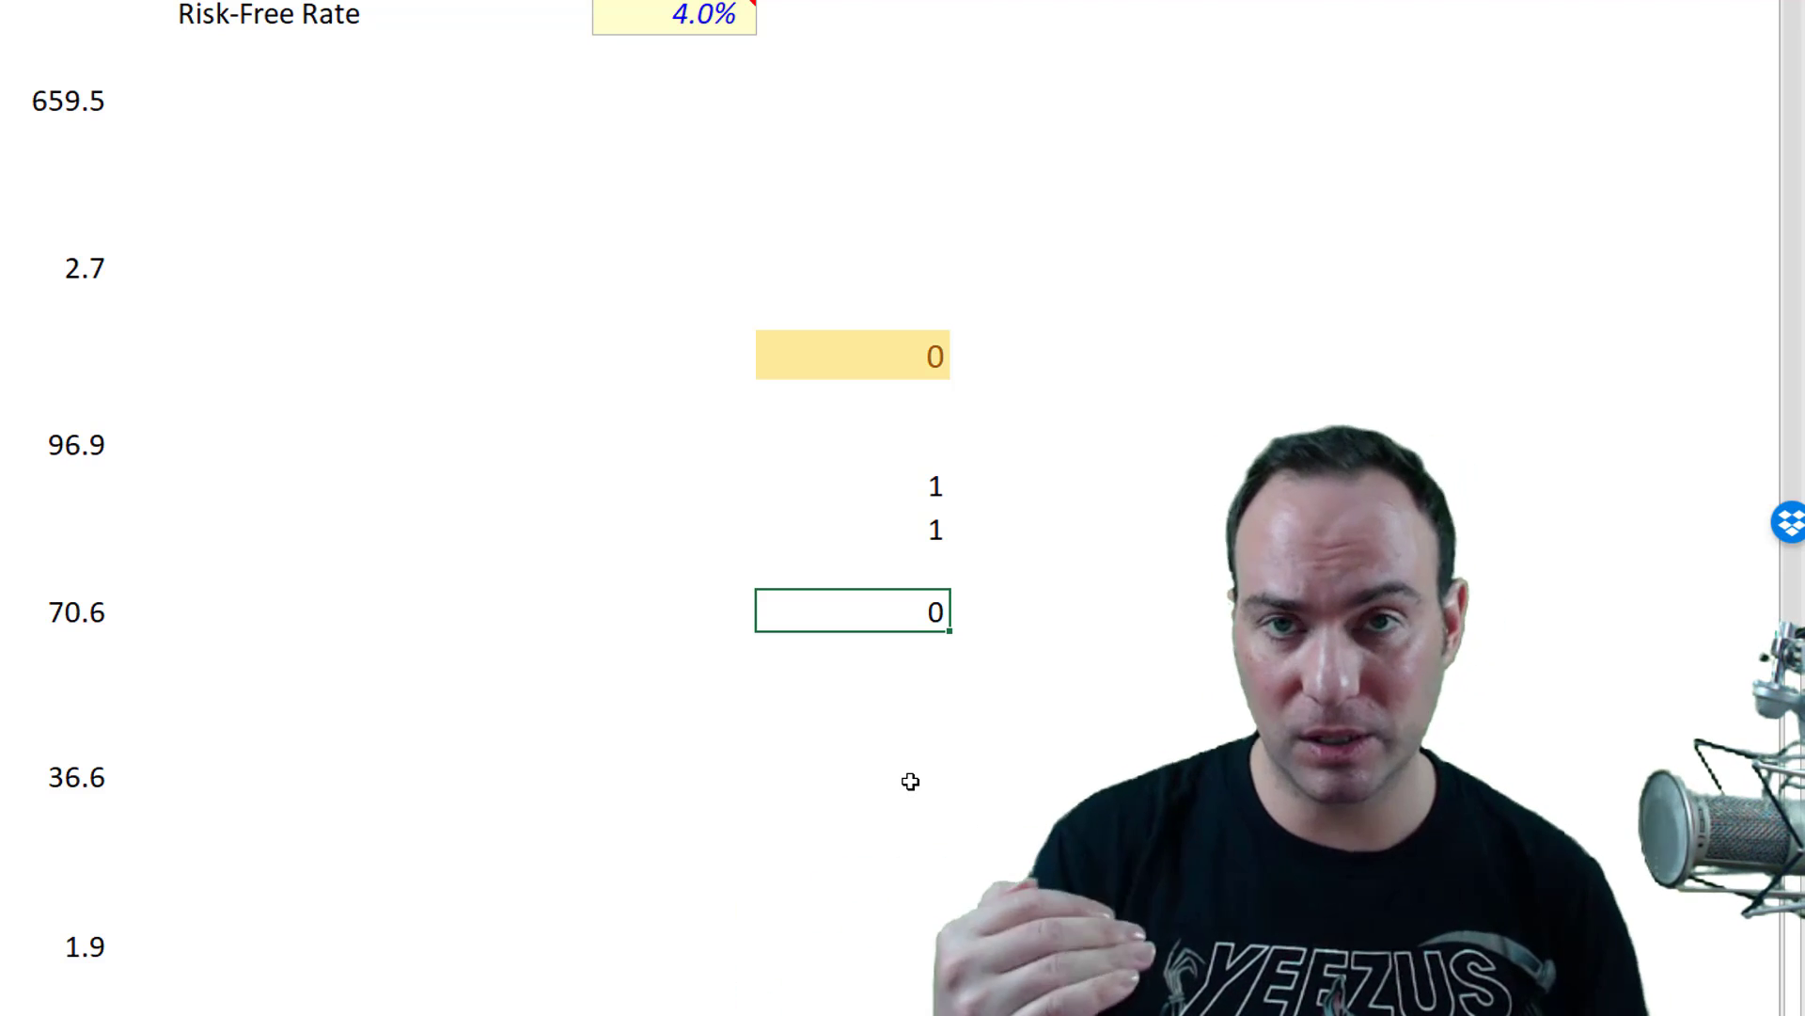
- Jump back with Ctrl+[ to the toggle inputs near the top of the merger model
{"action": "left_click", "coordinate": [468, 758]}
{"action": "key", "text": "ctrl+bracketleft"}
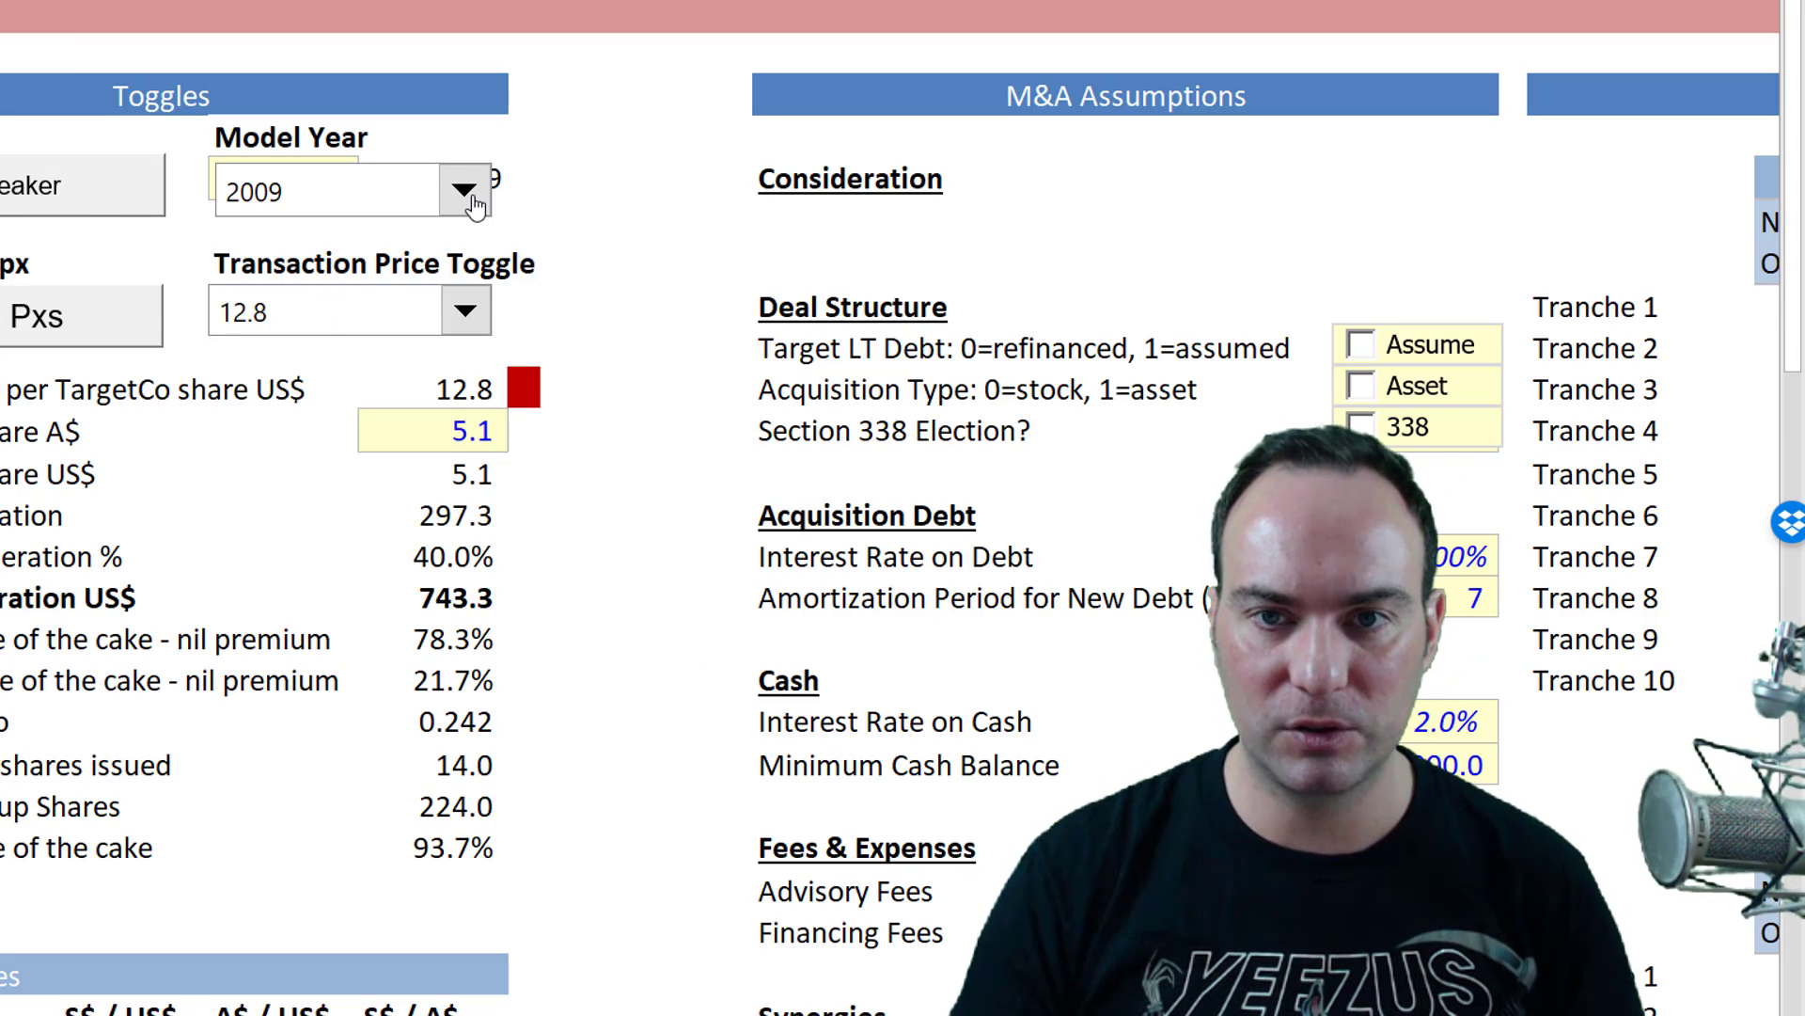
{"action": "left_click", "coordinate": [225, 776]}
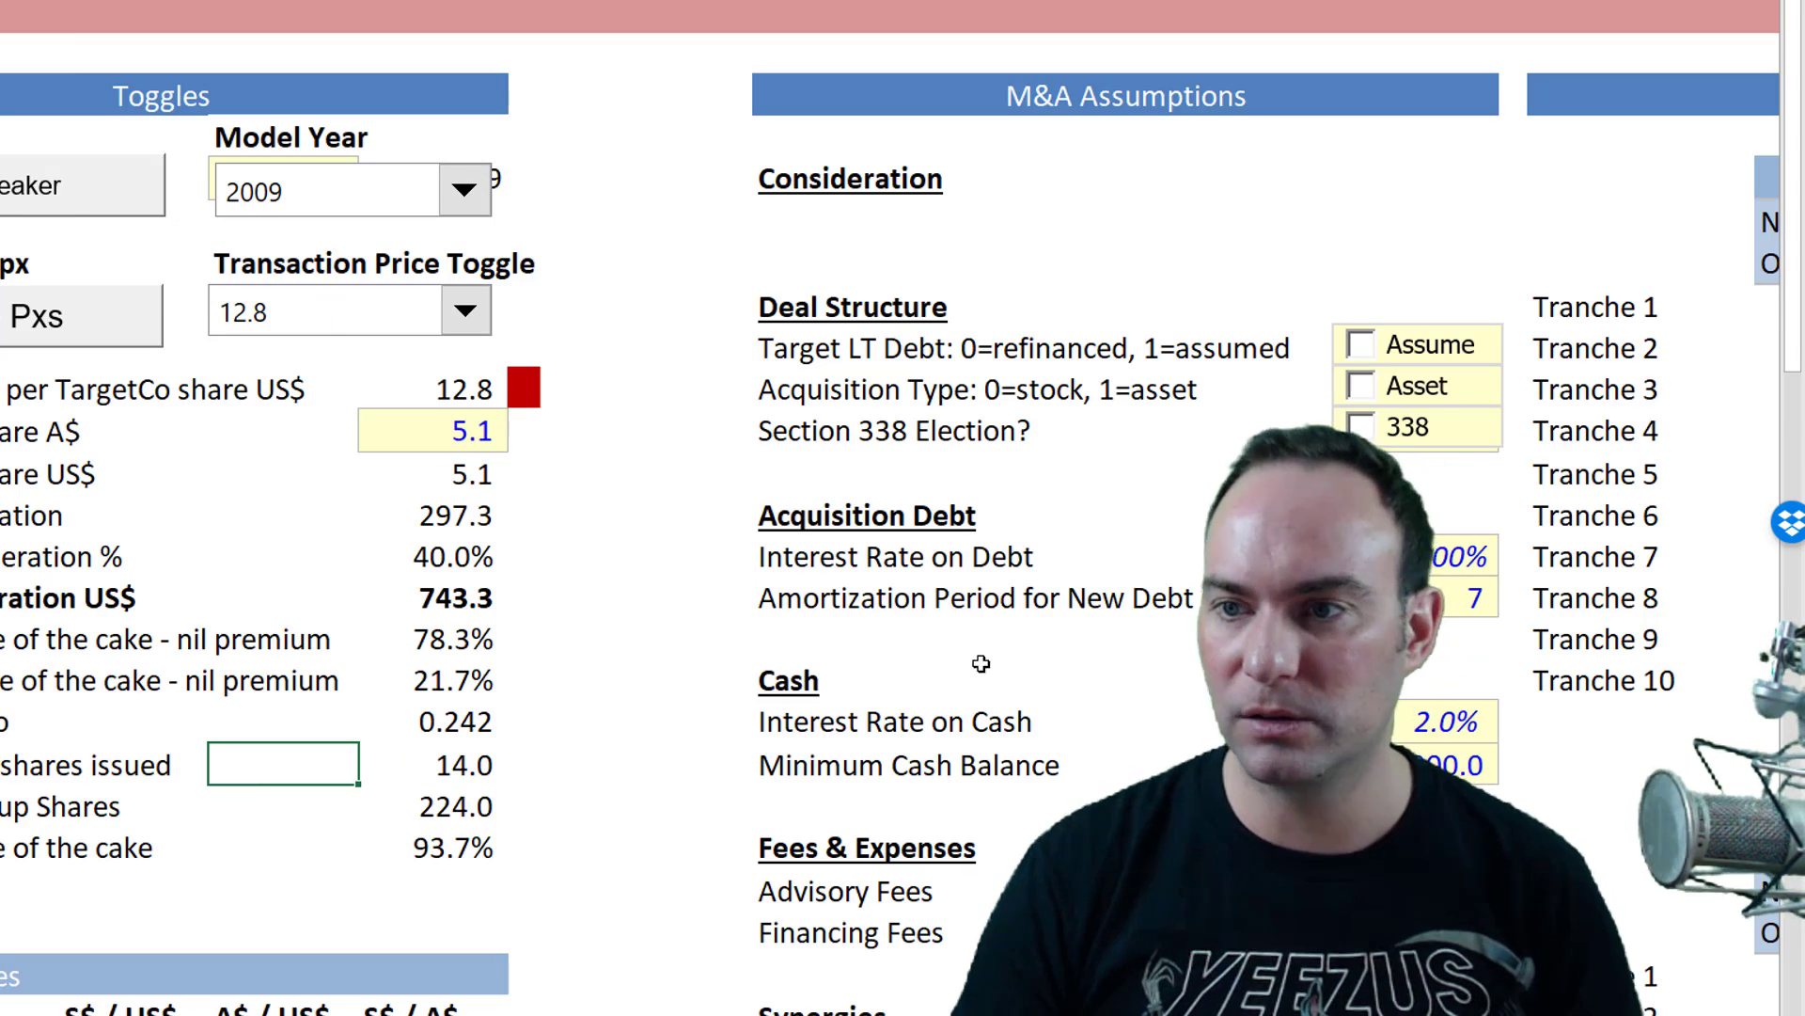
{"action": "scroll", "coordinate": [799, 682], "scroll_direction": "down", "scroll_amount": 2}
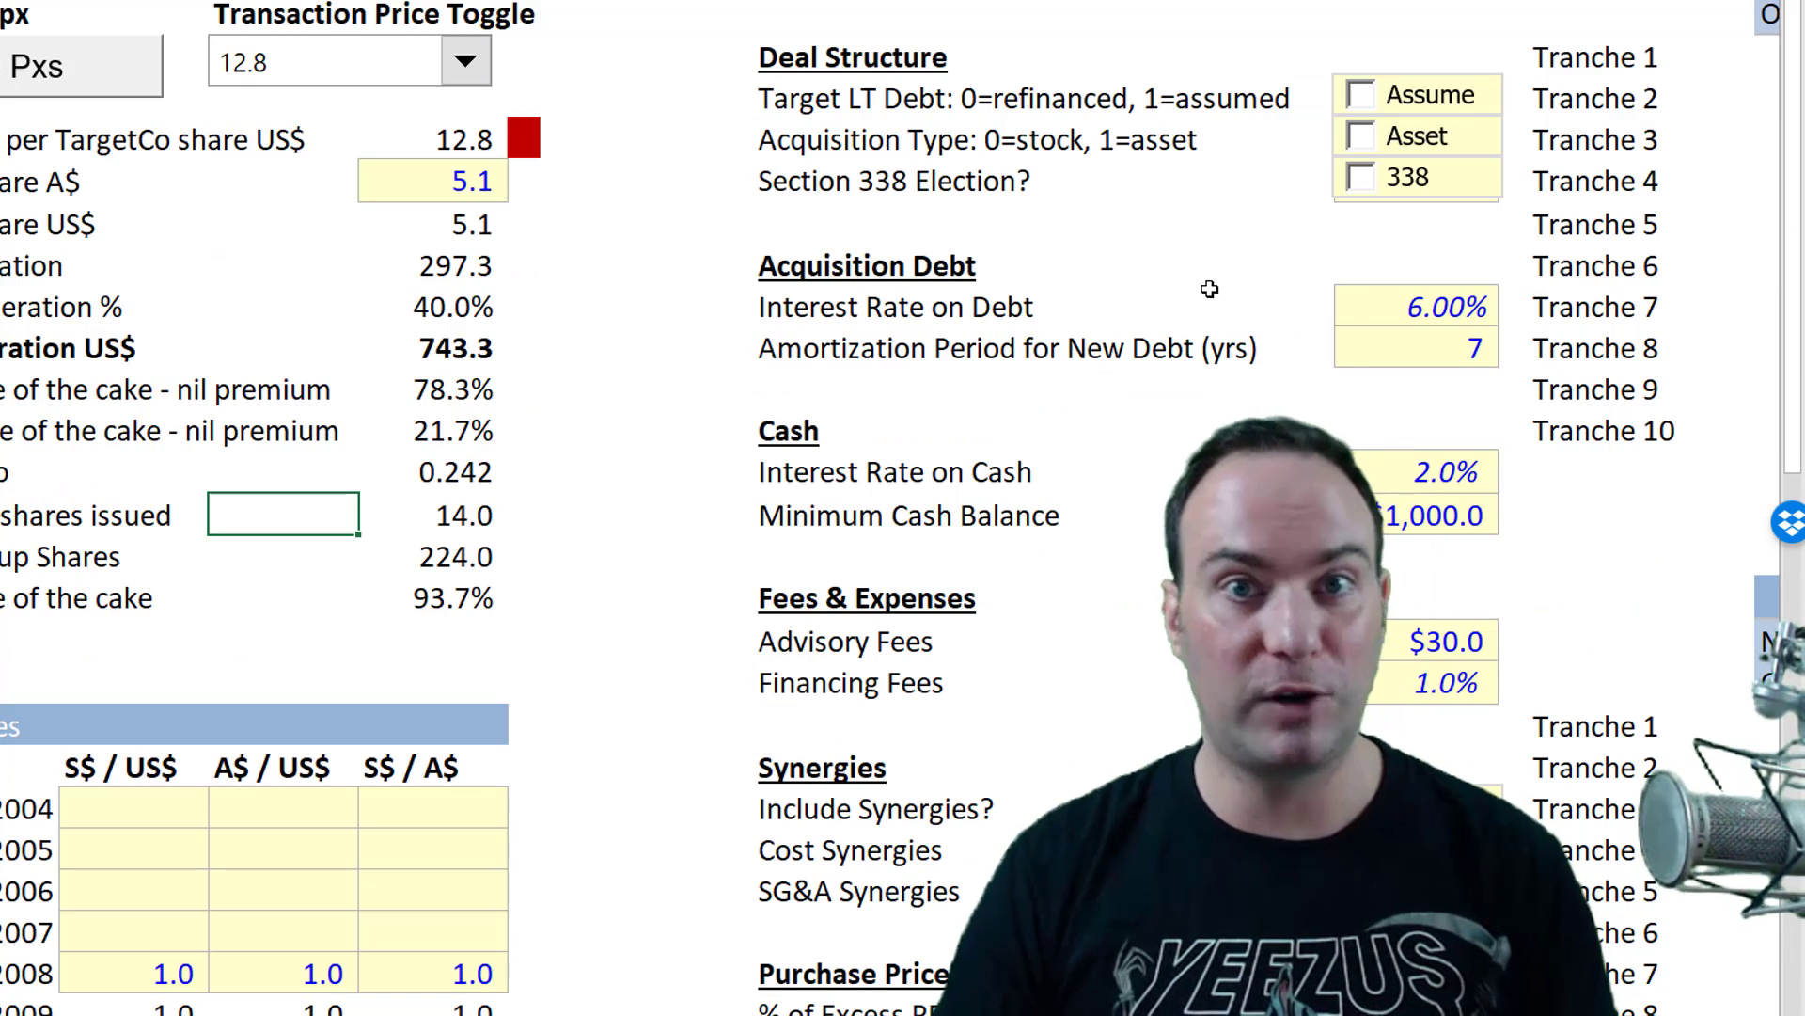
- Point out the Interest Rate on Debt input, Acquisition Type toggle and Section 338 Election rows
{"action": "left_click", "coordinate": [1156, 298]}
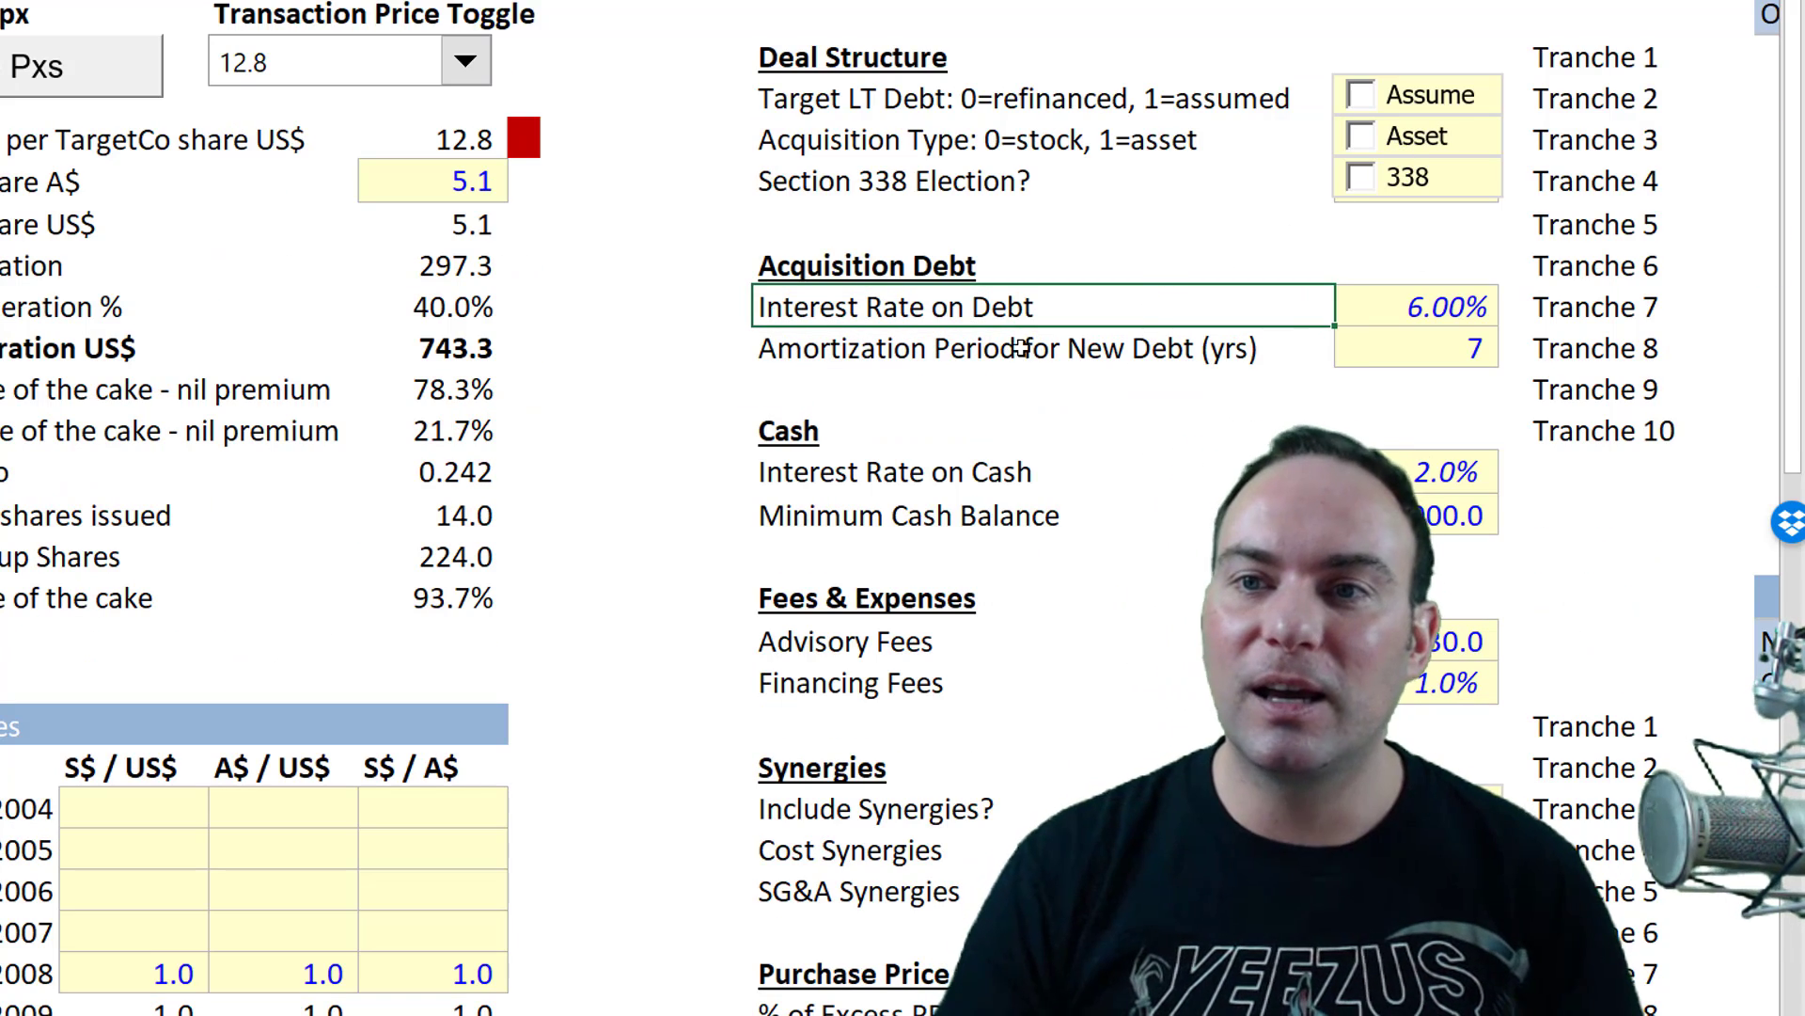
{"action": "left_click", "coordinate": [1157, 141]}
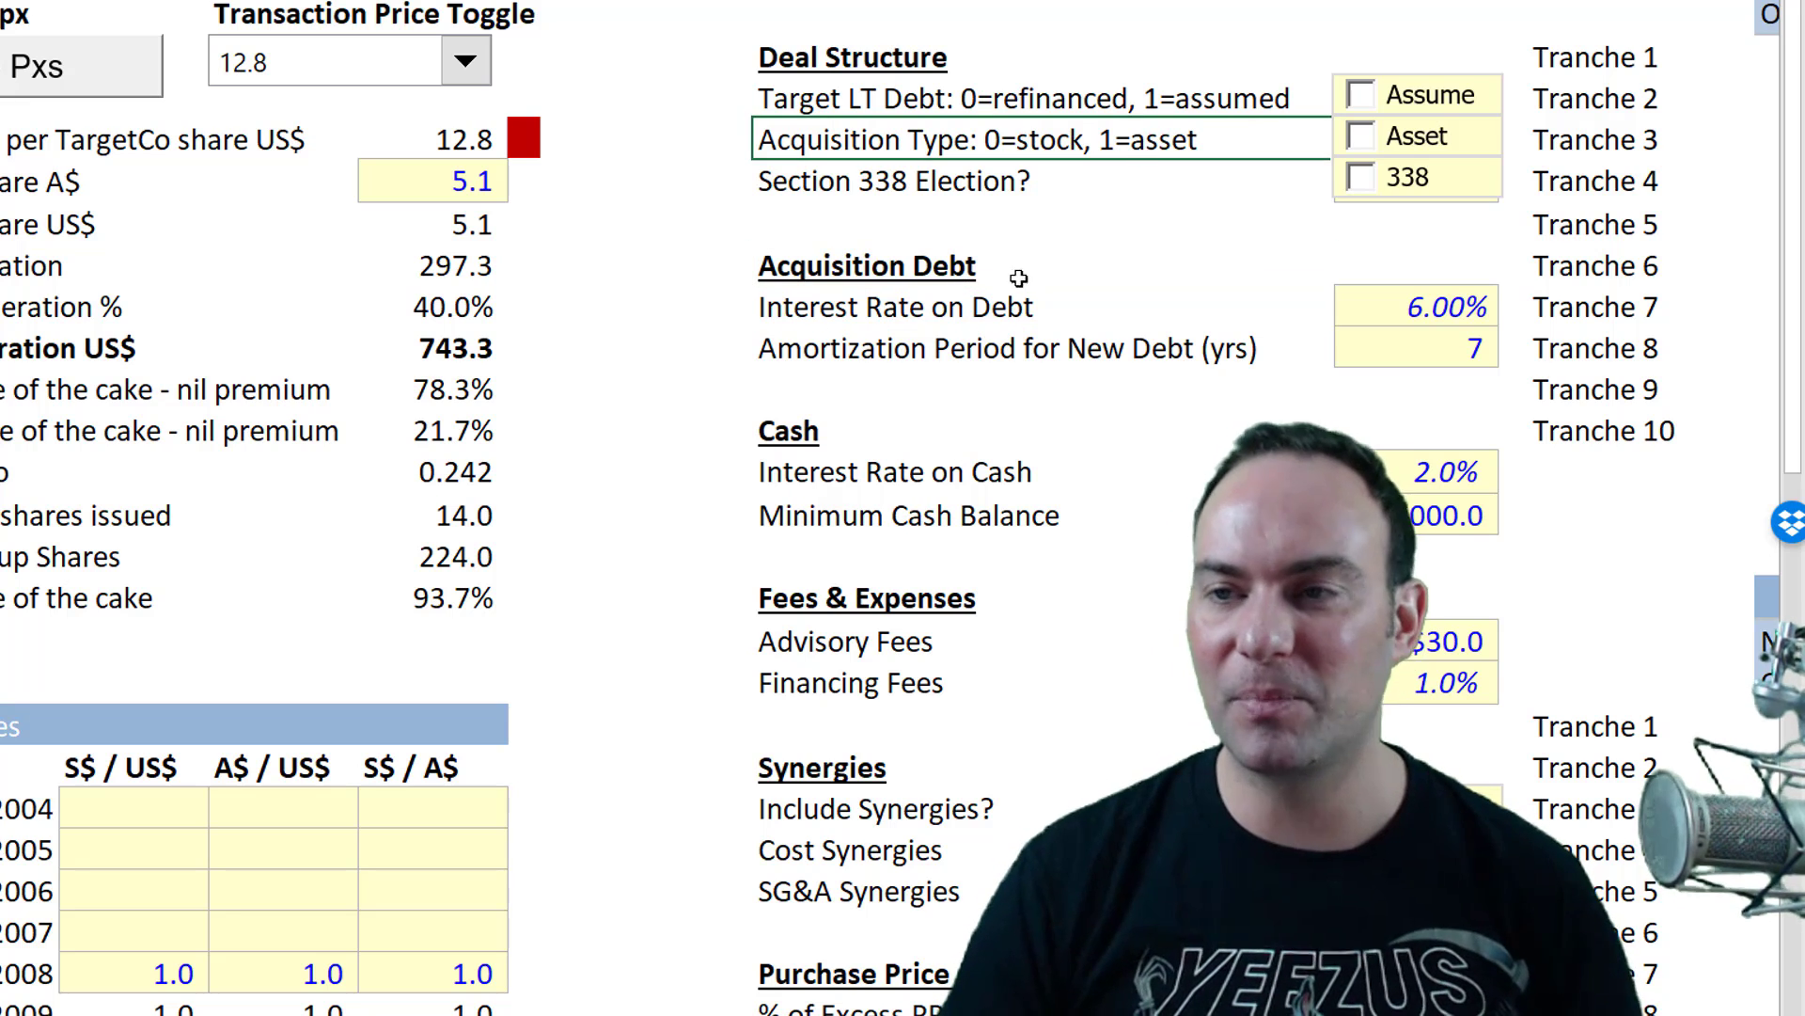
{"action": "left_click", "coordinate": [1037, 212]}
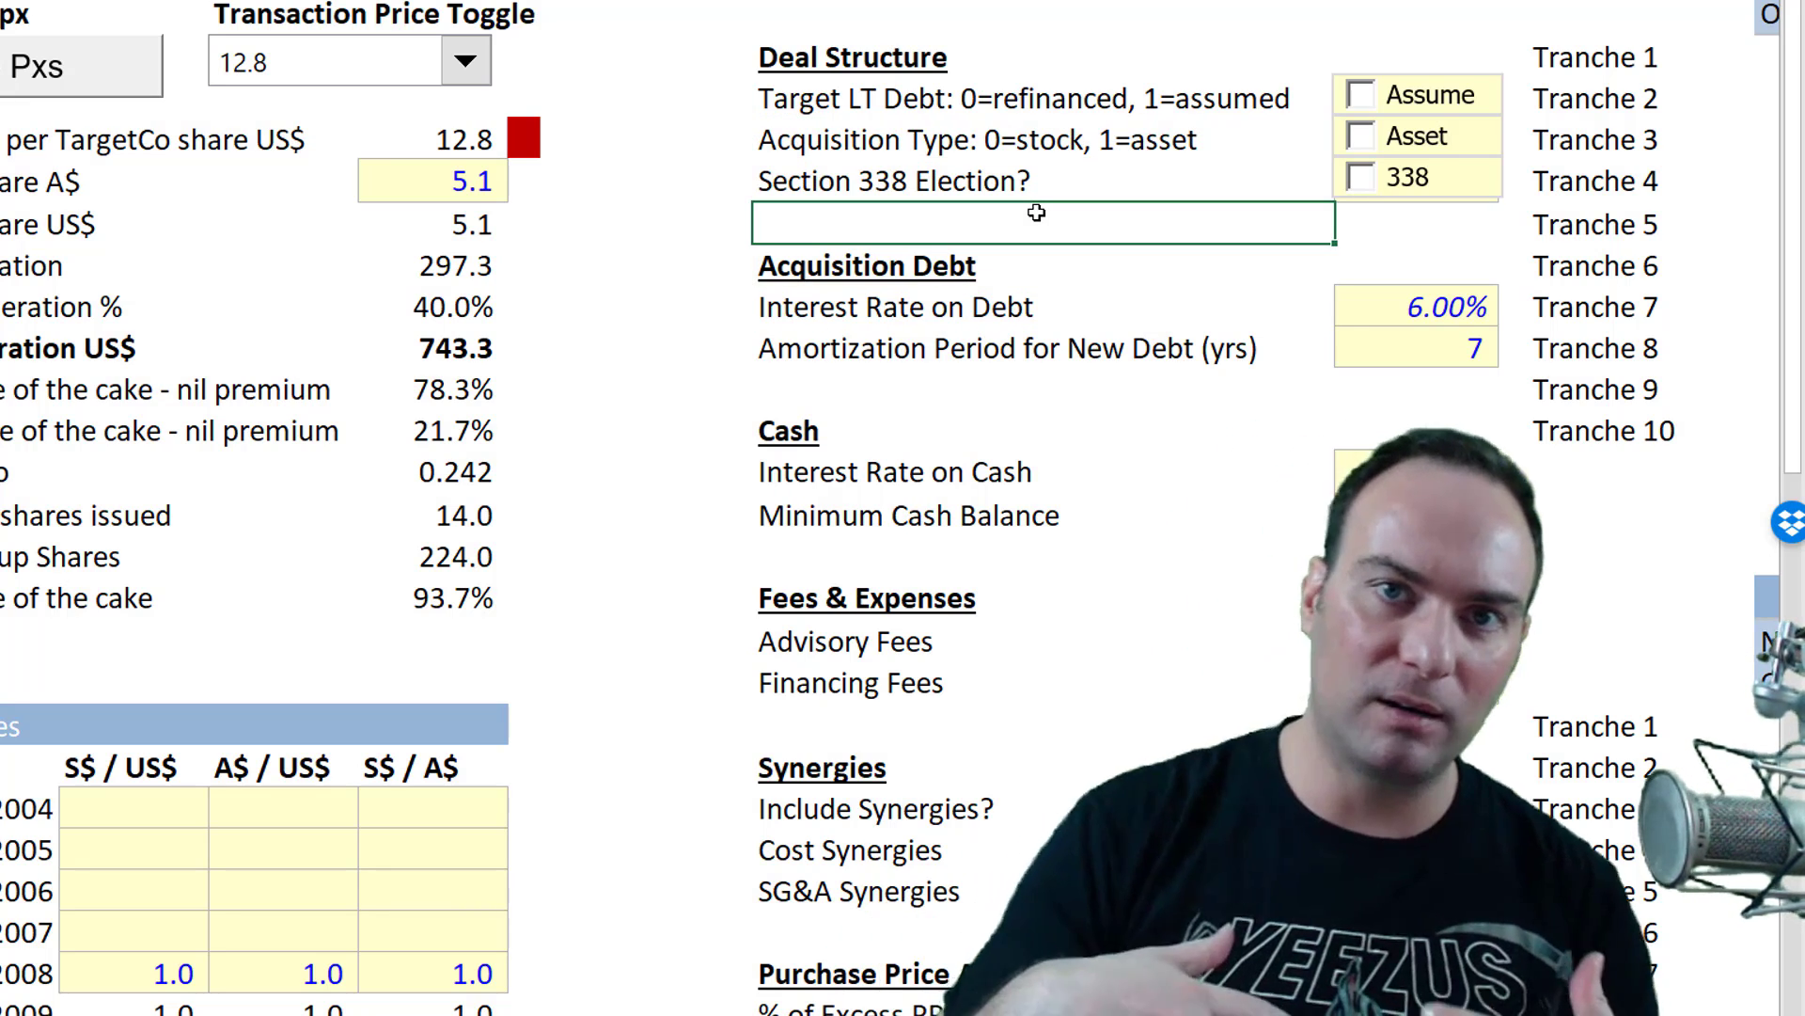